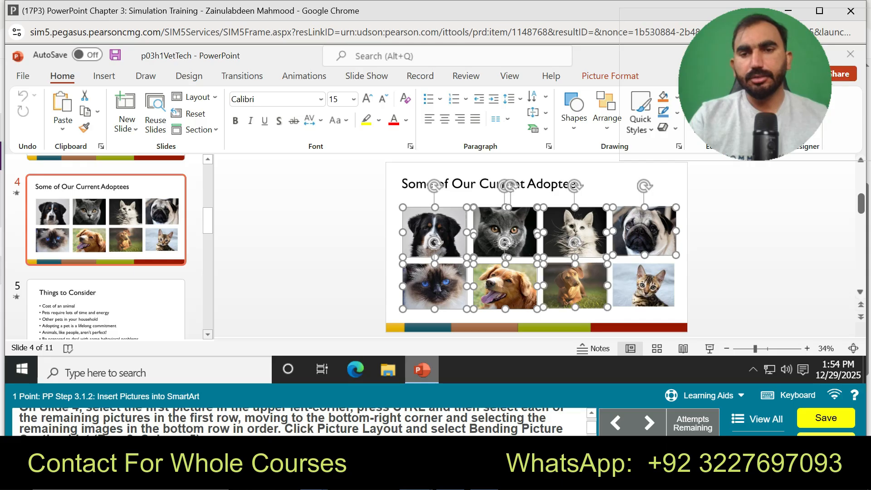
Step: Start the guided practice for the Insert Pictures into SmartArt task
{"action": "left_click", "coordinate": [705, 395]}
{"action": "left_click", "coordinate": [704, 395]}
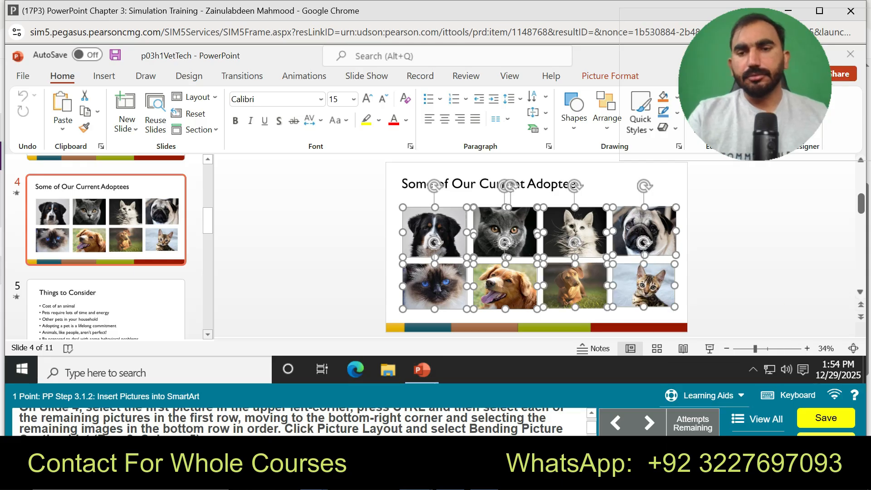
{"action": "left_click", "coordinate": [704, 396]}
{"action": "left_click", "coordinate": [705, 368]}
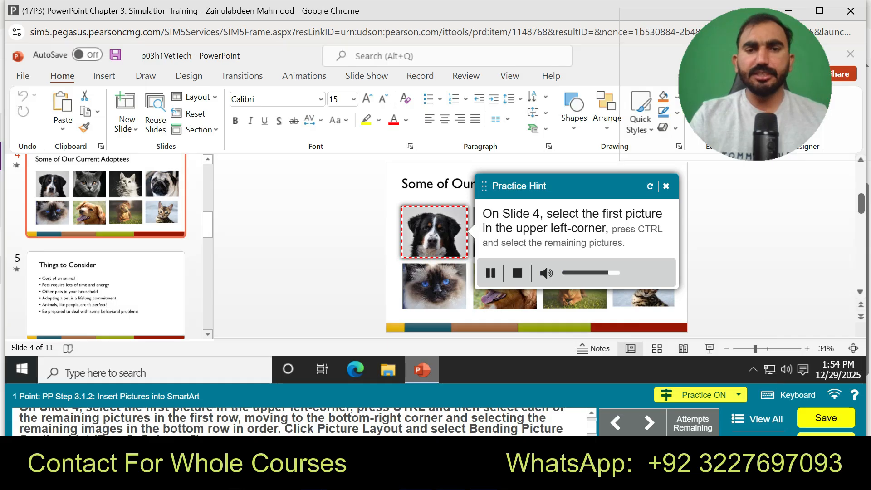
Step: In the guided practice, select the eight animal pictures row by row and apply the Bending Picture Caption List picture layout
{"action": "left_click", "coordinate": [434, 232]}
{"action": "left_click", "coordinate": [504, 232], "text": "ctrl"}
{"action": "left_click", "coordinate": [574, 232], "text": "ctrl"}
{"action": "left_click", "coordinate": [644, 232], "text": "ctrl"}
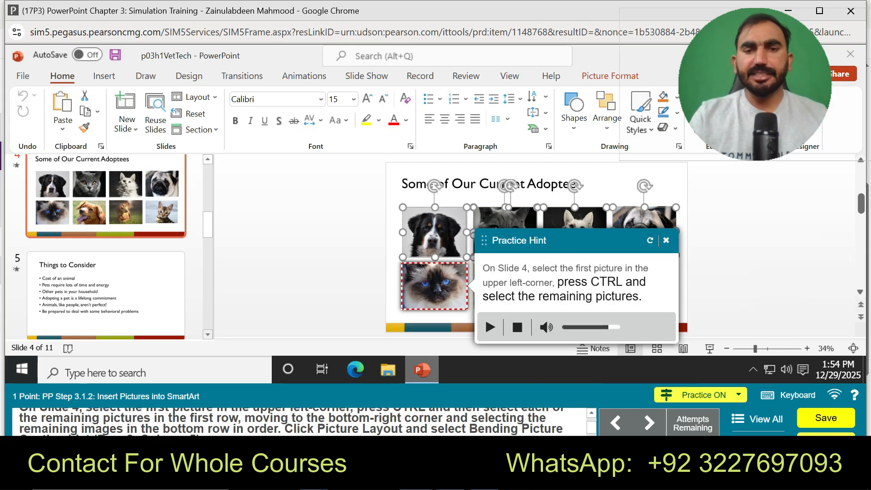
{"action": "left_click", "coordinate": [434, 286], "text": "ctrl"}
{"action": "left_click", "coordinate": [505, 286], "text": "ctrl"}
{"action": "left_click", "coordinate": [574, 286], "text": "ctrl"}
{"action": "left_click", "coordinate": [643, 286], "text": "ctrl"}
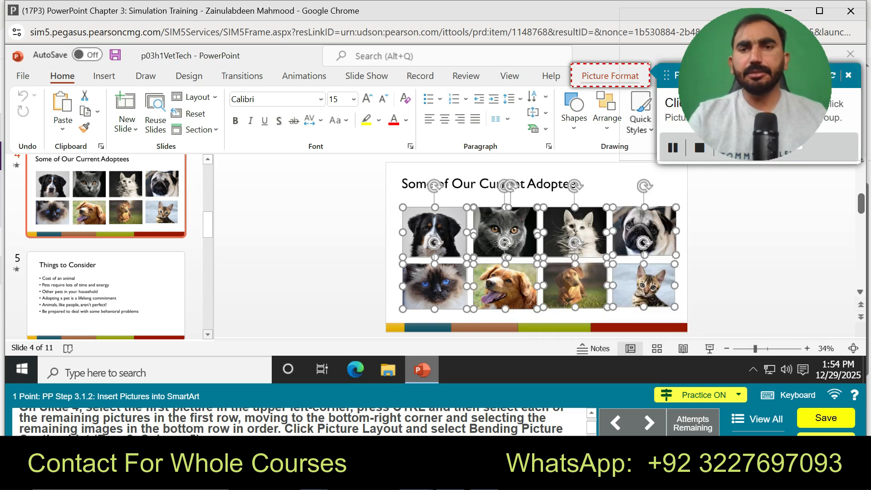
{"action": "left_click", "coordinate": [610, 75]}
{"action": "left_click", "coordinate": [547, 127]}
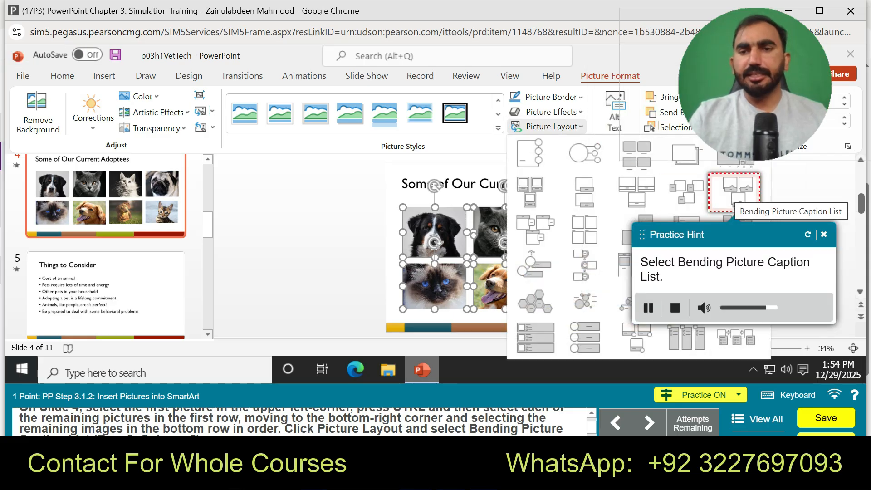
{"action": "left_click", "coordinate": [733, 193]}
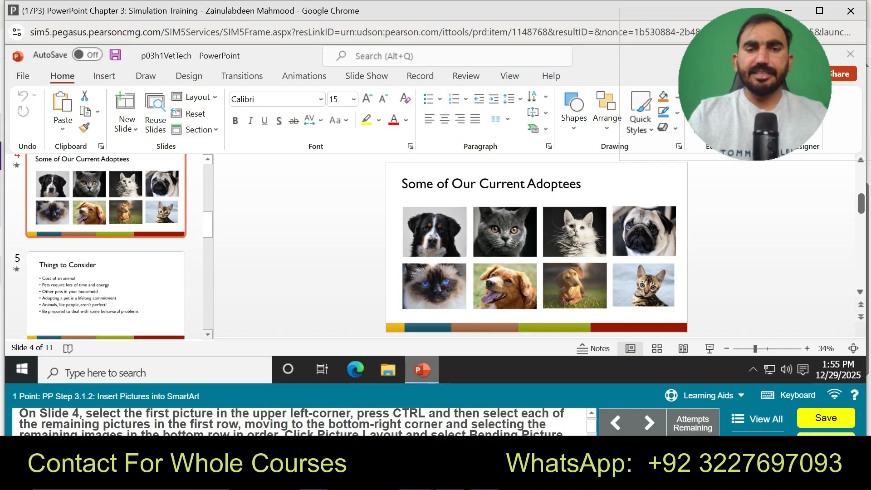
Step: Convert all eight pictures on slide 4, selected in row order, into a Bending Picture Caption List SmartArt
{"action": "left_click", "coordinate": [435, 232]}
{"action": "left_click", "coordinate": [505, 232], "text": "ctrl"}
{"action": "left_click", "coordinate": [574, 232], "text": "ctrl"}
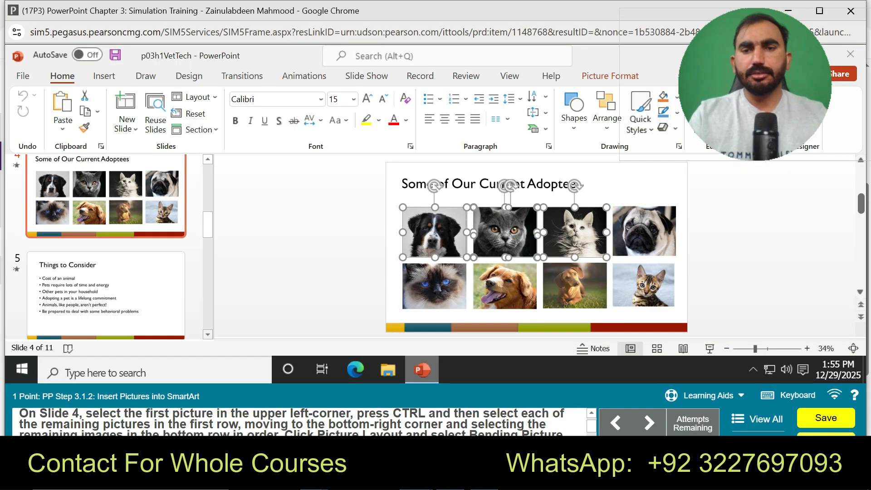
{"action": "left_click", "coordinate": [644, 232], "text": "ctrl"}
{"action": "left_click", "coordinate": [434, 287], "text": "ctrl"}
{"action": "left_click", "coordinate": [504, 286], "text": "ctrl"}
{"action": "left_click", "coordinate": [575, 285], "text": "ctrl"}
{"action": "left_click", "coordinate": [643, 285], "text": "ctrl"}
{"action": "left_click", "coordinate": [610, 76]}
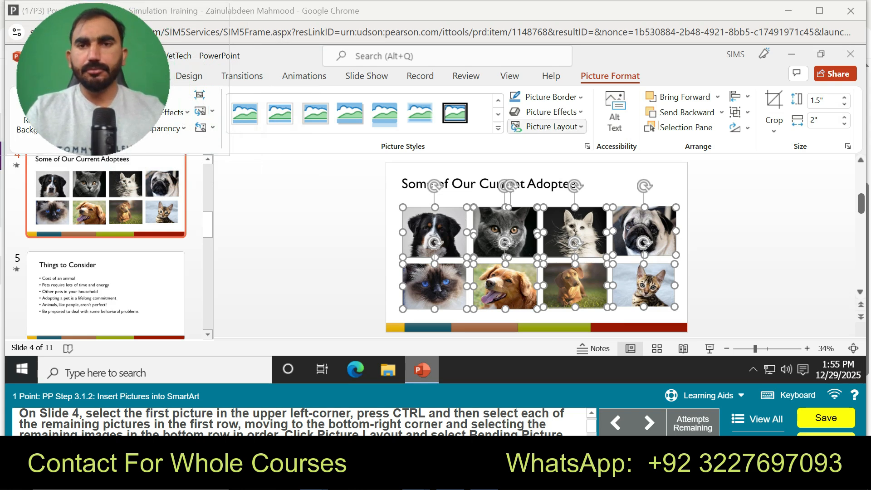
{"action": "left_click", "coordinate": [547, 127]}
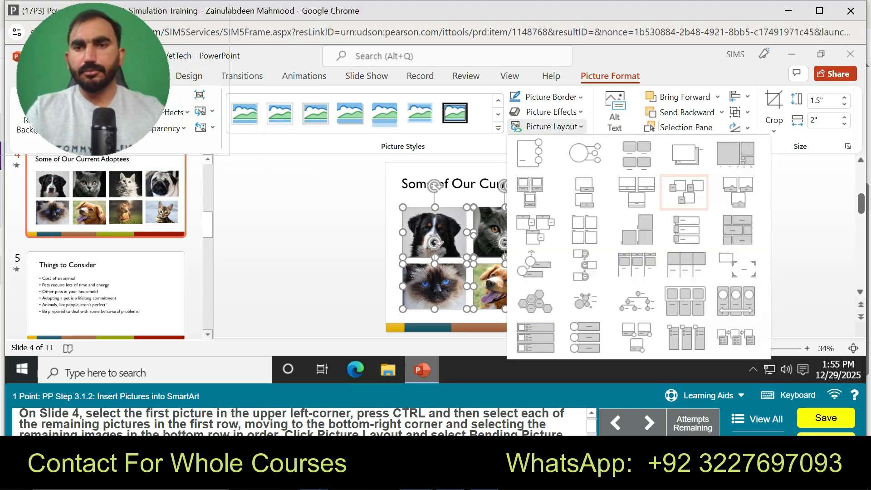
{"action": "left_click", "coordinate": [737, 192]}
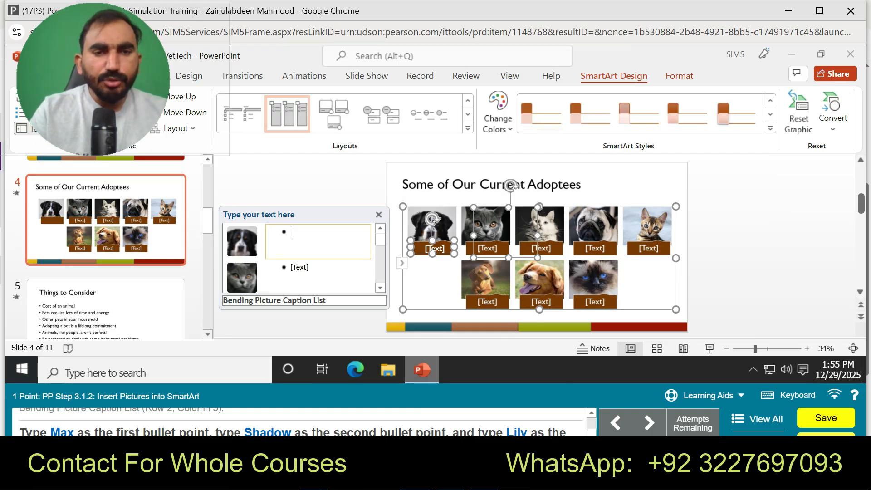
Step: Caption the first three SmartArt pictures Max, Shadow and Lily
{"action": "type", "text": "Max"}
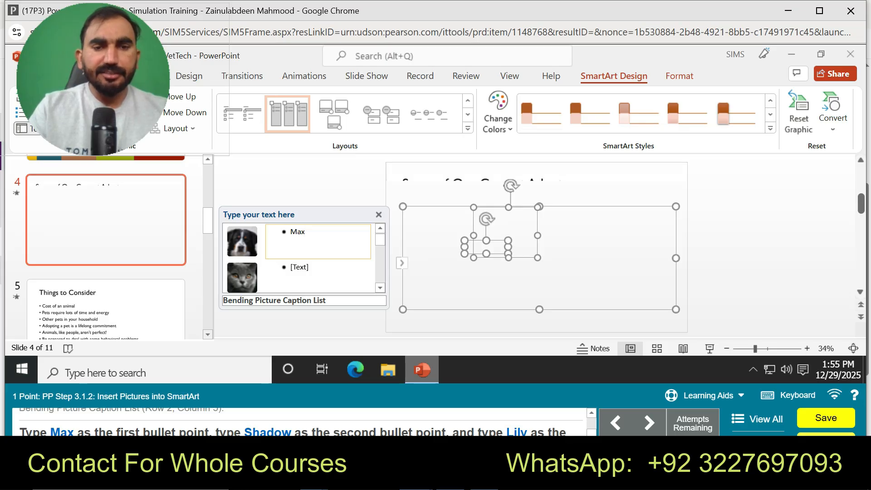
{"action": "key", "text": "Down"}
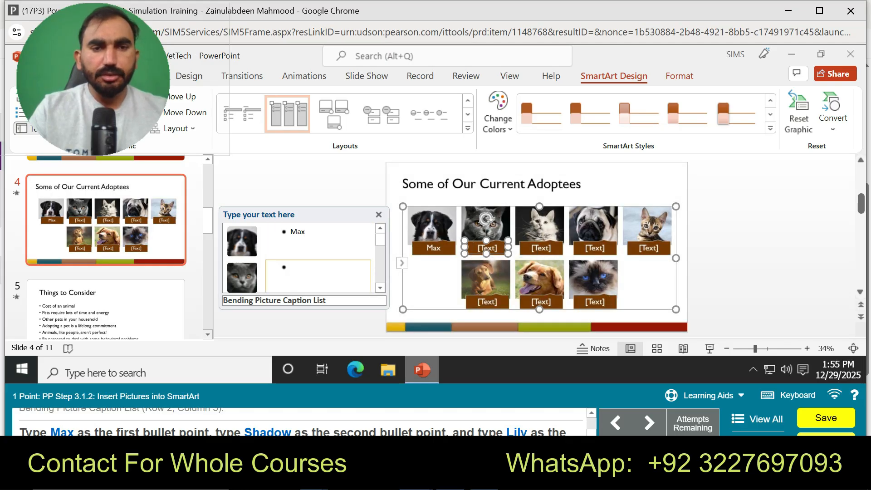
{"action": "type", "text": "Shadow"}
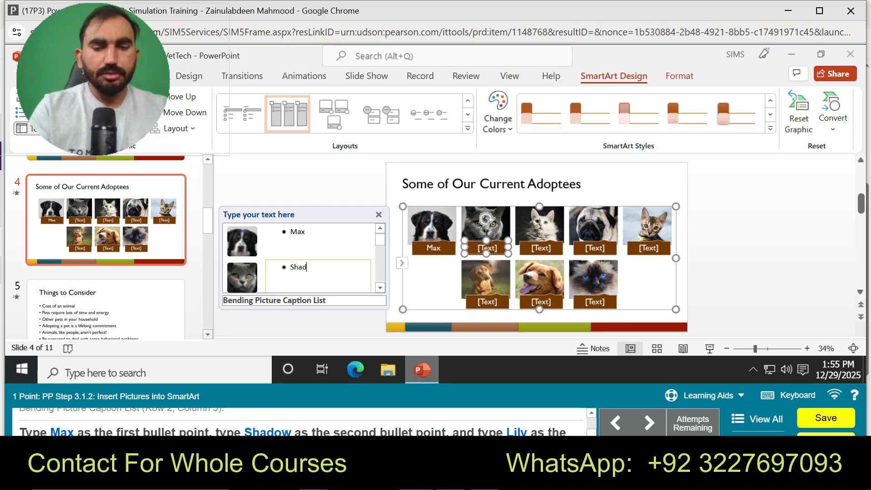
{"action": "key", "text": "Escape"}
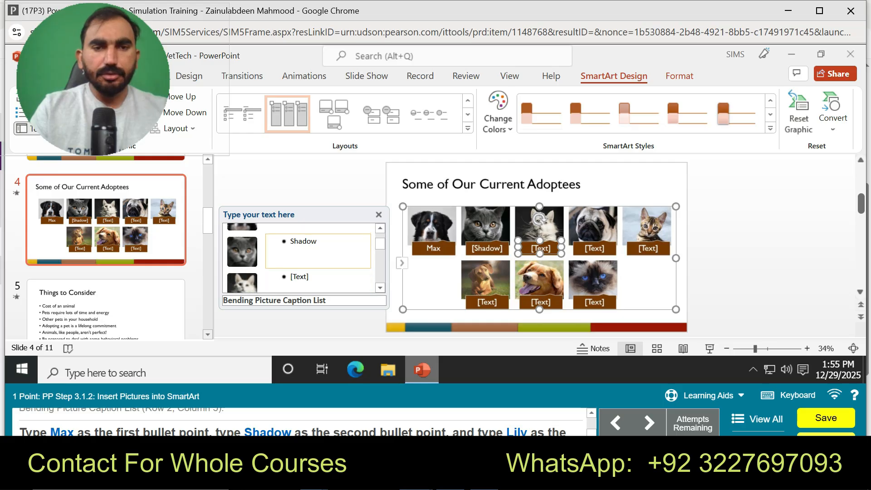
{"action": "type", "text": "Lily"}
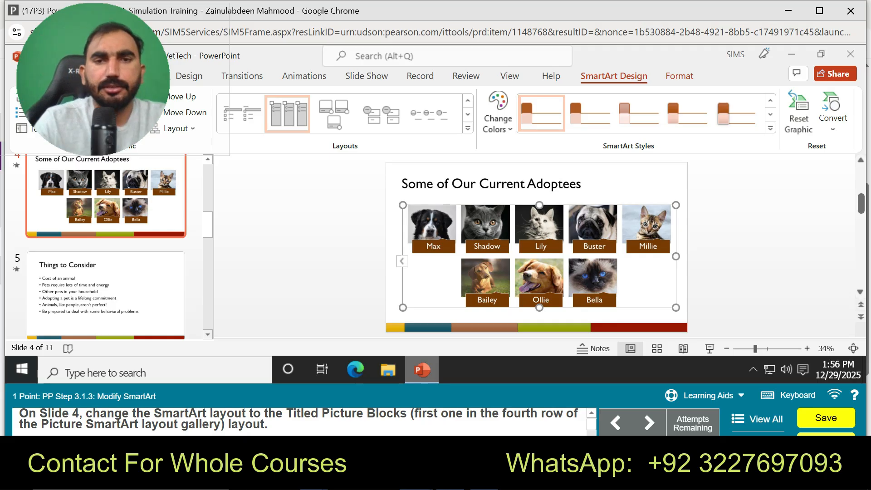
Step: Start the guided practice for the Modify SmartArt task
{"action": "left_click", "coordinate": [467, 129]}
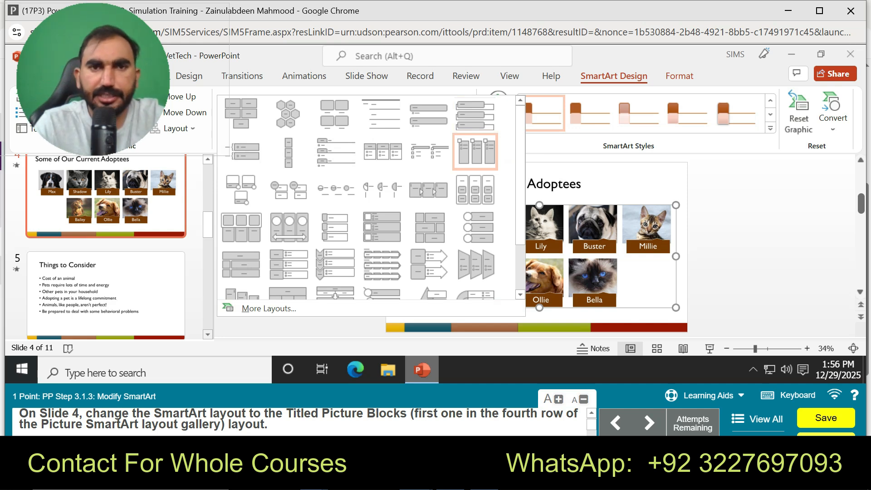
{"action": "left_click", "coordinate": [702, 395]}
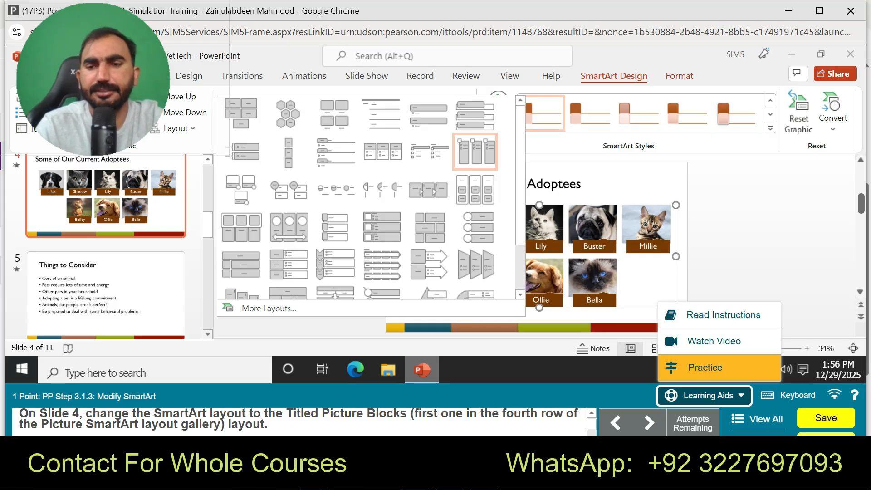
{"action": "left_click", "coordinate": [705, 368]}
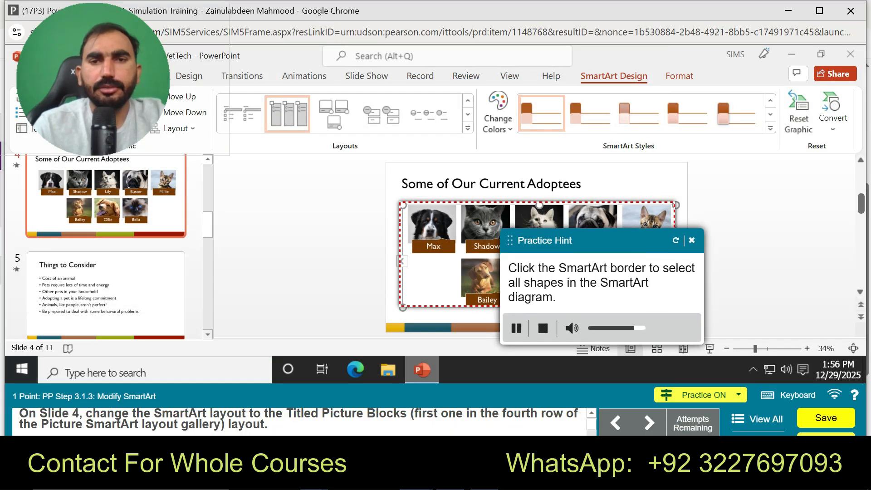
Step: In the guided practice, change the slide 4 SmartArt to the Titled Picture Blocks layout from the Picture category
{"action": "left_click_drag", "start_coordinate": [657, 78], "coordinate": [642, 67]}
{"action": "left_click", "coordinate": [429, 222]}
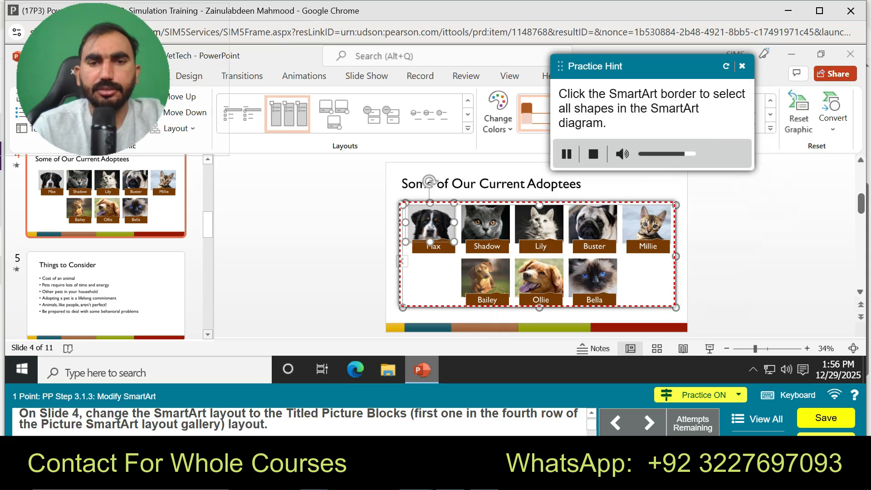
{"action": "left_click", "coordinate": [489, 204]}
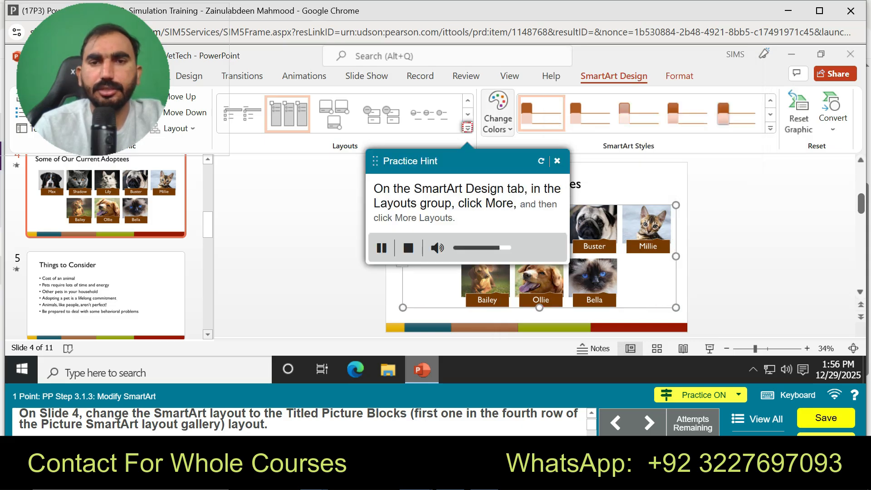
{"action": "left_click", "coordinate": [467, 128]}
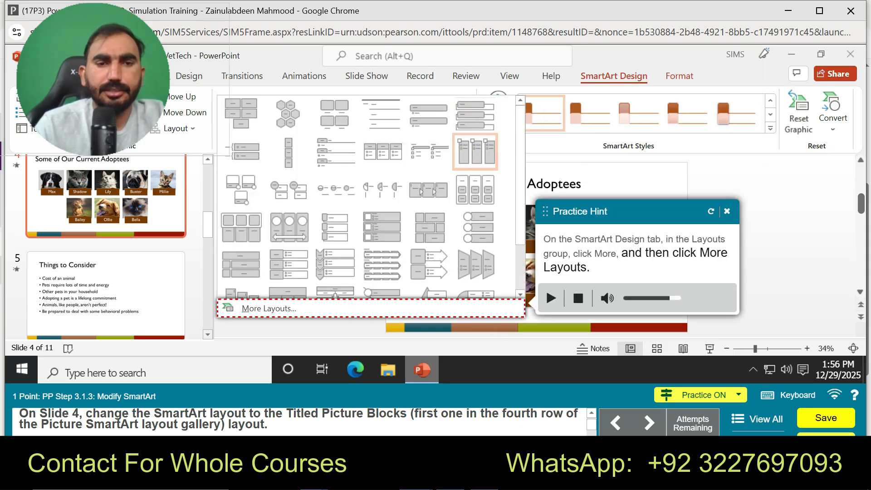
{"action": "left_click", "coordinate": [269, 308]}
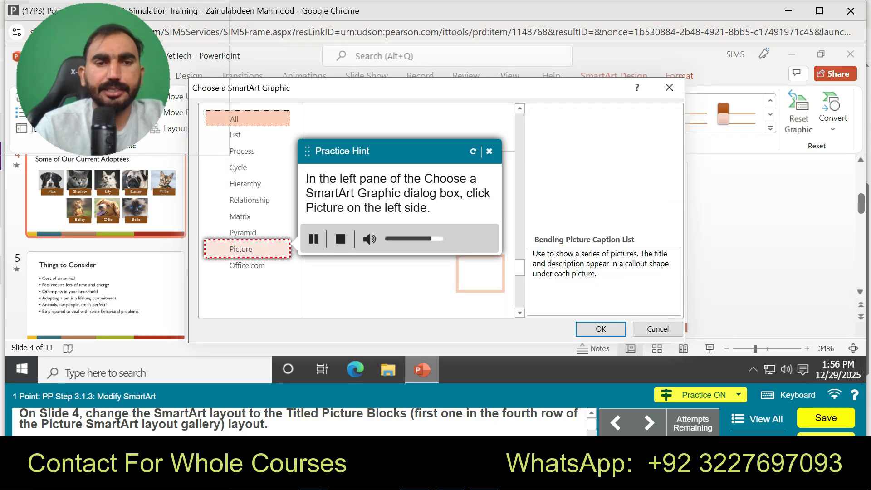
{"action": "left_click", "coordinate": [247, 249]}
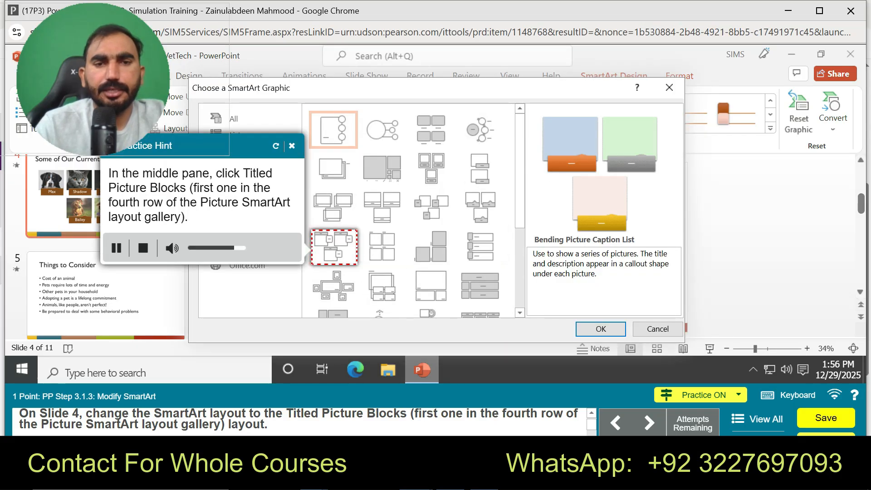
{"action": "left_click", "coordinate": [340, 250]}
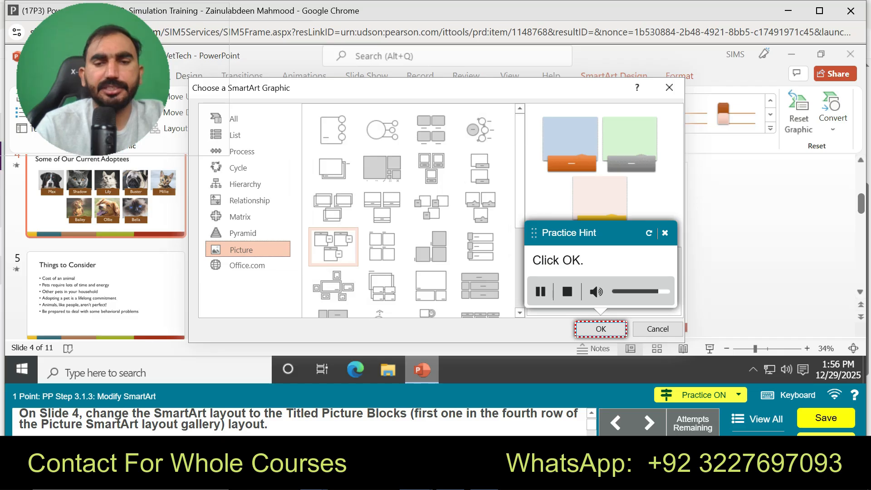
{"action": "left_click", "coordinate": [602, 329]}
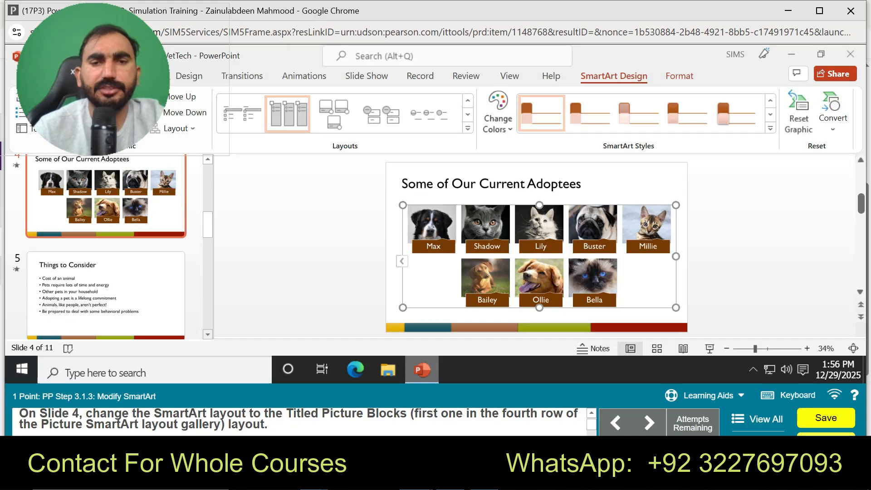
{"action": "left_click", "coordinate": [431, 225]}
{"action": "scroll", "coordinate": [431, 225], "scroll_direction": "down", "scroll_amount": 4}
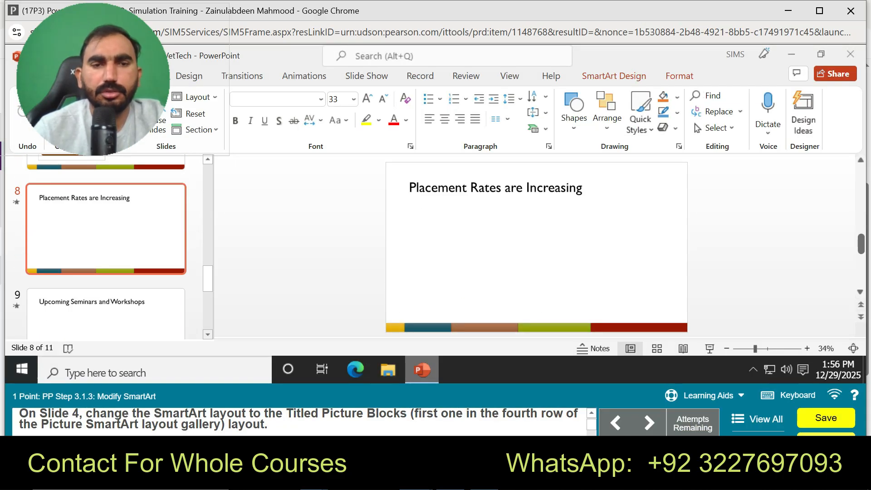
{"action": "left_click_drag", "start_coordinate": [208, 278], "coordinate": [208, 217]}
{"action": "left_click", "coordinate": [132, 248]}
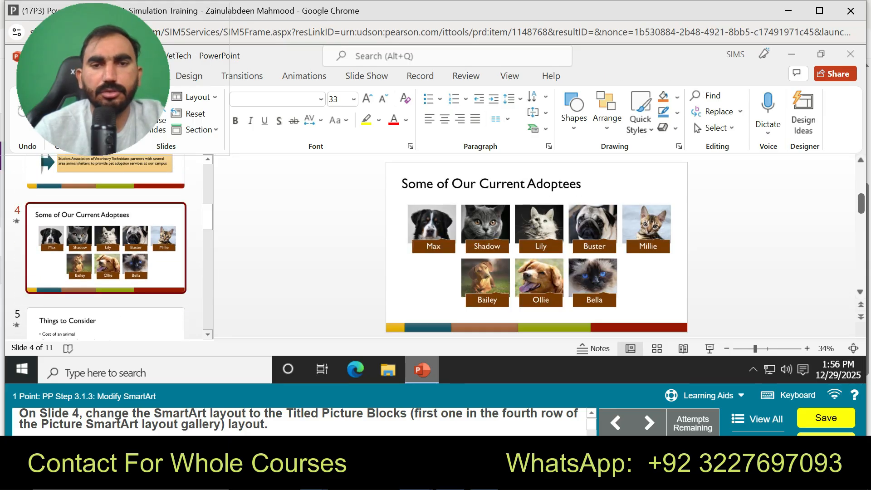
Step: Look through the layout gallery of the slide 4 SmartArt for the Titled Picture Blocks layout
{"action": "left_click", "coordinate": [431, 224]}
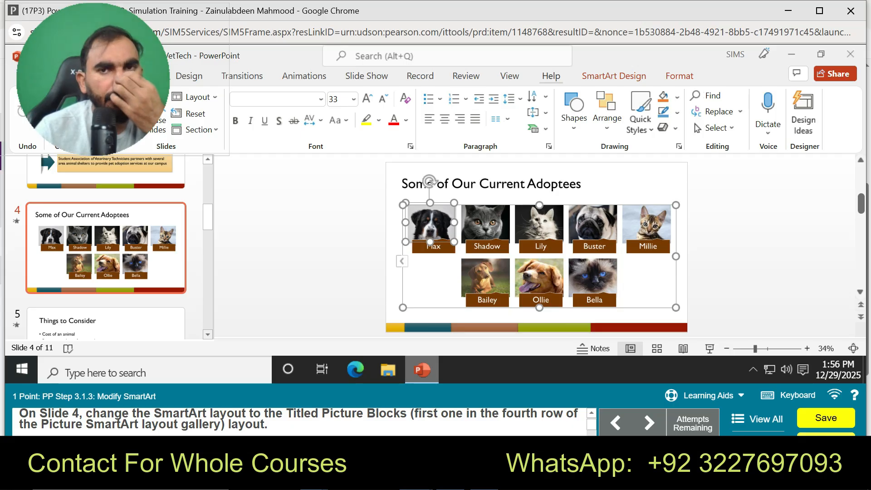
{"action": "left_click", "coordinate": [613, 76]}
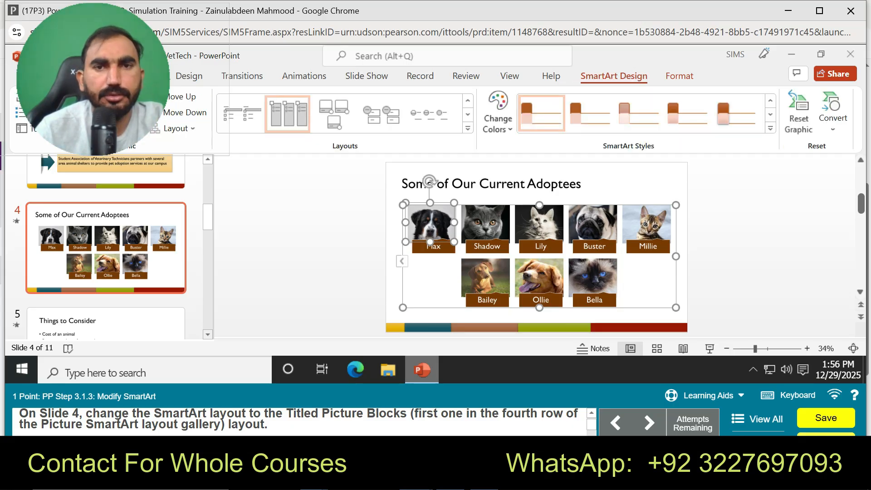
{"action": "left_click", "coordinate": [468, 128]}
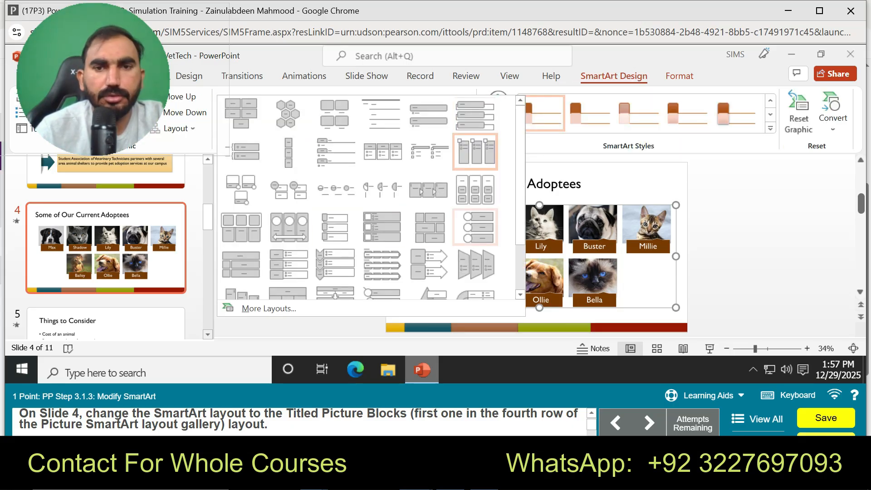
{"action": "scroll", "coordinate": [475, 204], "scroll_direction": "down", "scroll_amount": 1}
{"action": "scroll", "coordinate": [371, 197], "scroll_direction": "down", "scroll_amount": 1}
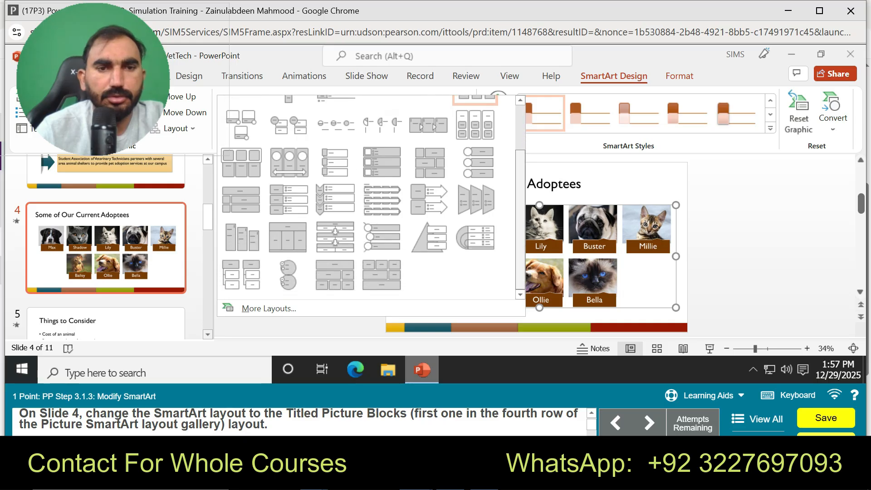
{"action": "scroll", "coordinate": [371, 198], "scroll_direction": "up", "scroll_amount": 1}
{"action": "scroll", "coordinate": [371, 198], "scroll_direction": "up", "scroll_amount": 1}
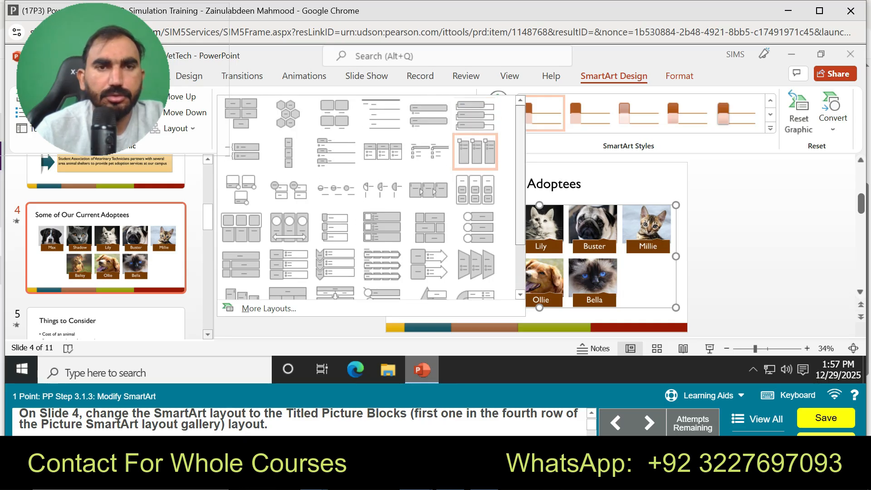
{"action": "scroll", "coordinate": [373, 197], "scroll_direction": "down", "scroll_amount": 2}
{"action": "scroll", "coordinate": [373, 197], "scroll_direction": "up", "scroll_amount": 2}
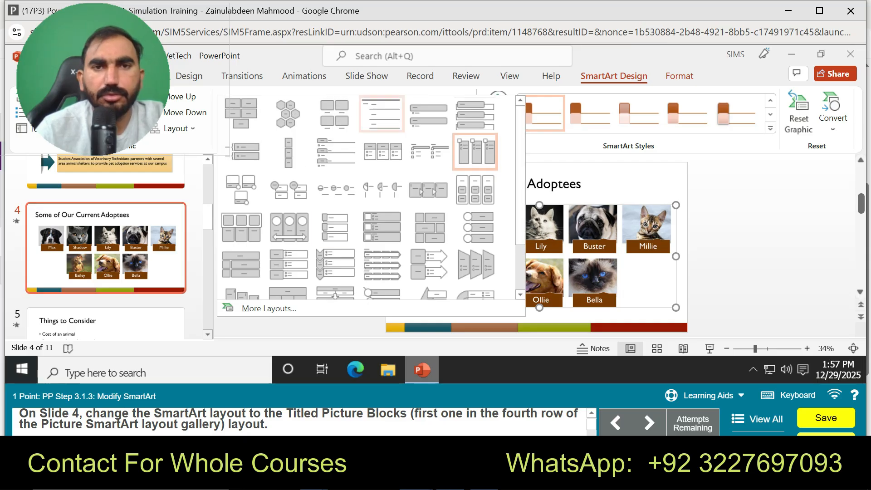
Step: Try to apply the Titled Picture Accent List layout to the SmartArt on slide 4
{"action": "left_click", "coordinate": [430, 223]}
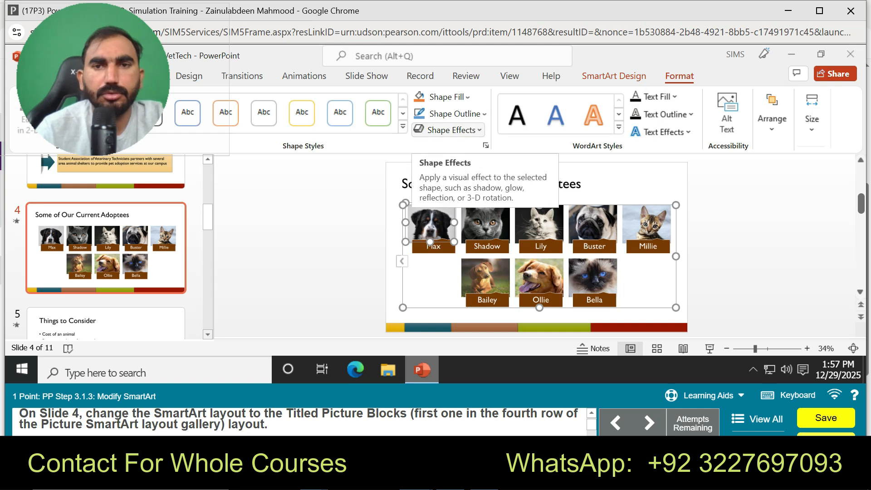
{"action": "left_click", "coordinate": [613, 76]}
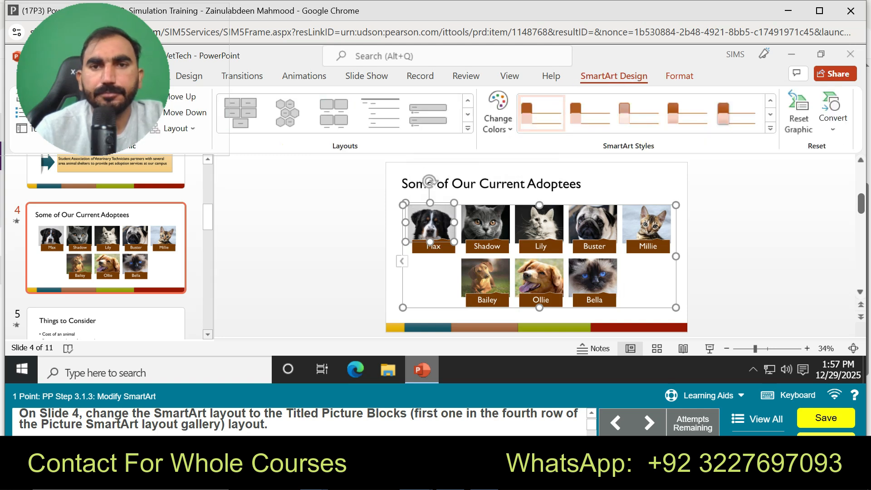
{"action": "left_click", "coordinate": [468, 114]}
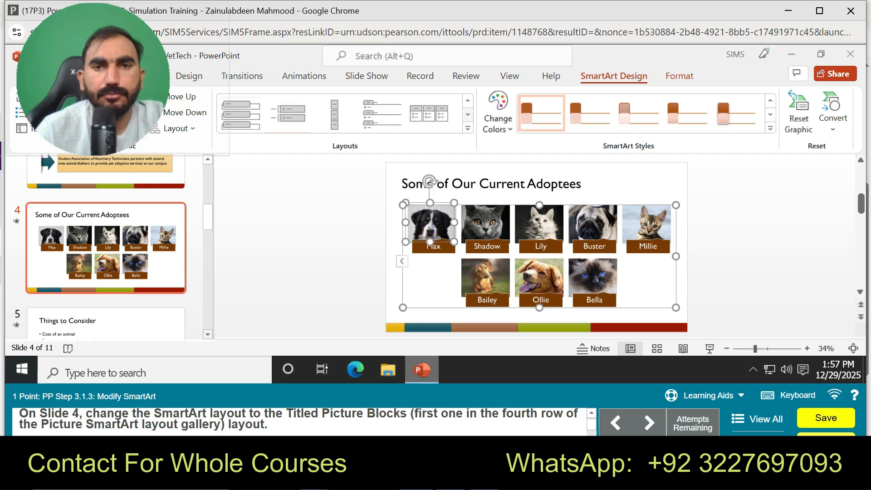
{"action": "left_click", "coordinate": [467, 128]}
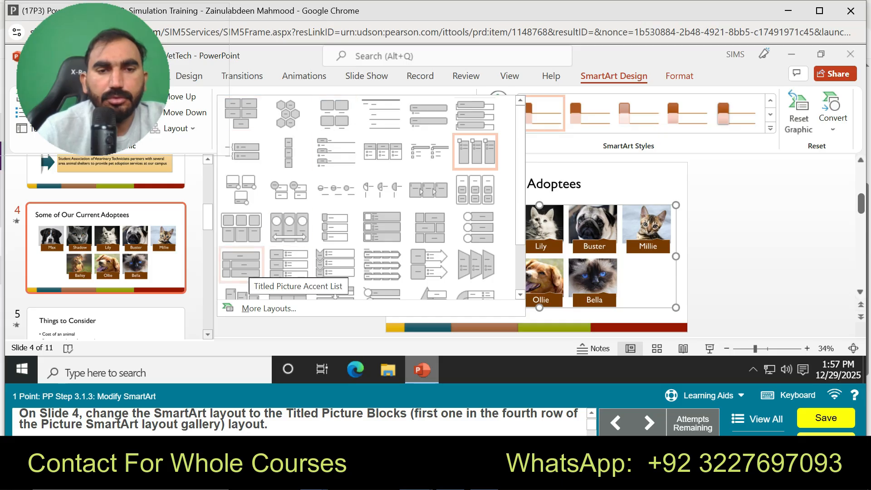
{"action": "left_click", "coordinate": [241, 264]}
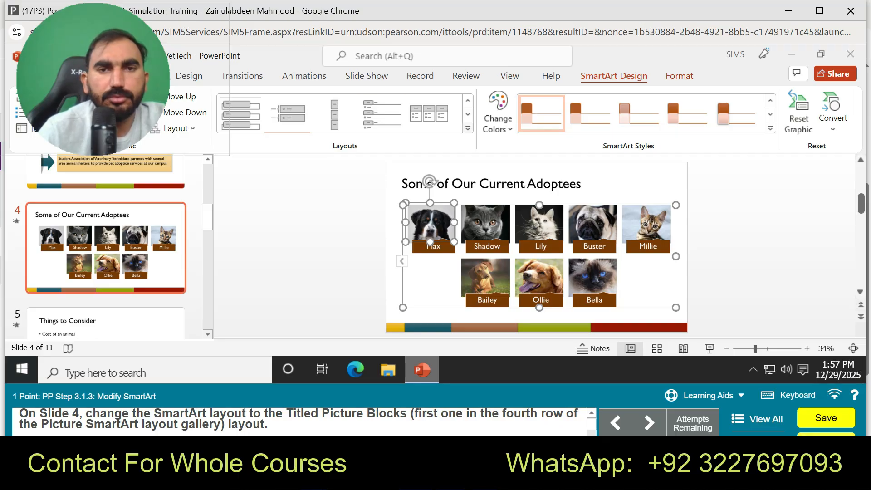
{"action": "left_click", "coordinate": [467, 128]}
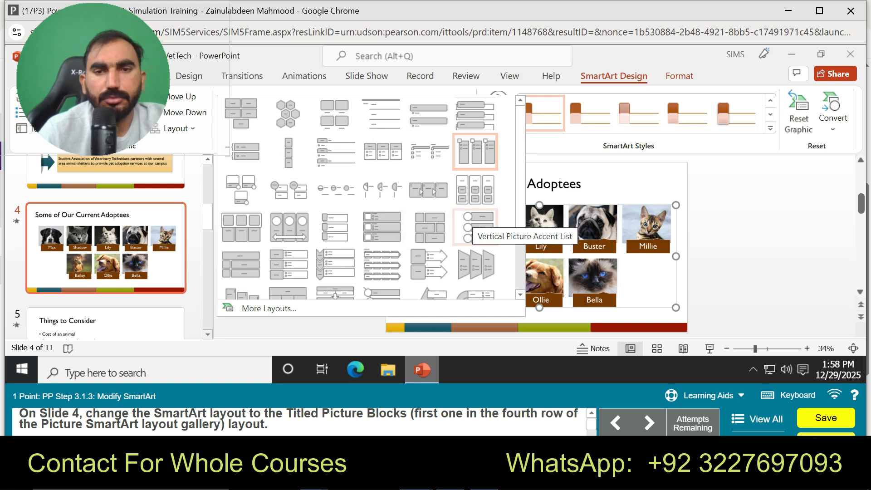
{"action": "scroll", "coordinate": [372, 197], "scroll_direction": "down", "scroll_amount": 2}
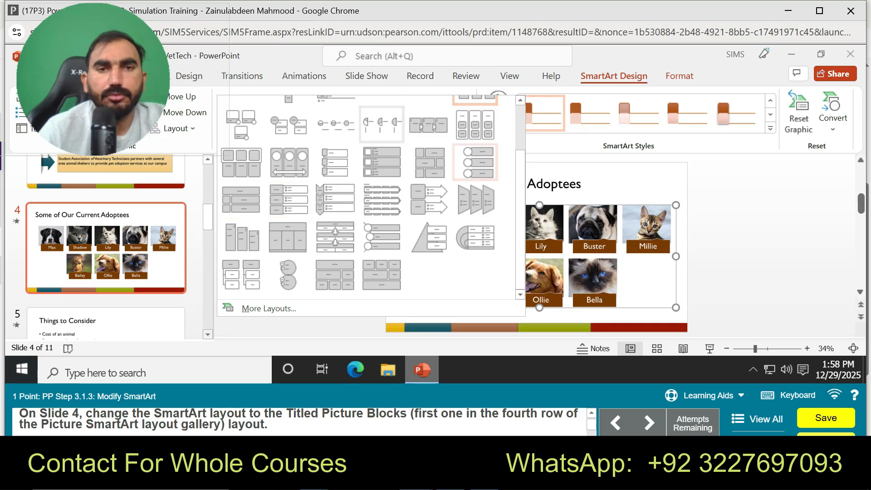
{"action": "left_click", "coordinate": [268, 308]}
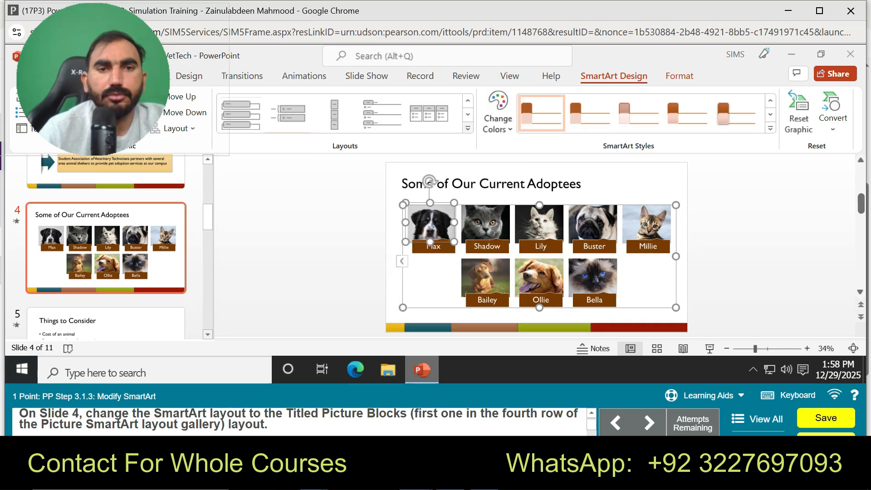
Step: Follow the guided practice for the Modify SmartArt task up to the More Layouts hint, then leave the practice
{"action": "left_click", "coordinate": [703, 395]}
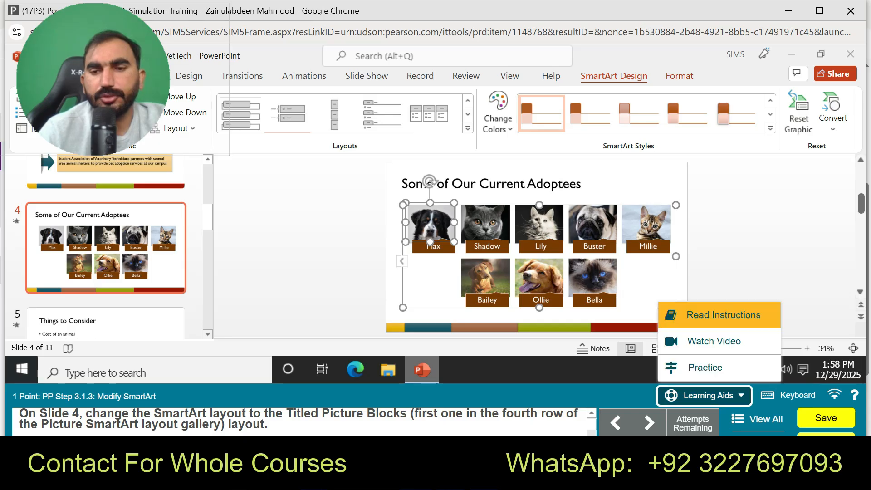
{"action": "left_click", "coordinate": [705, 367]}
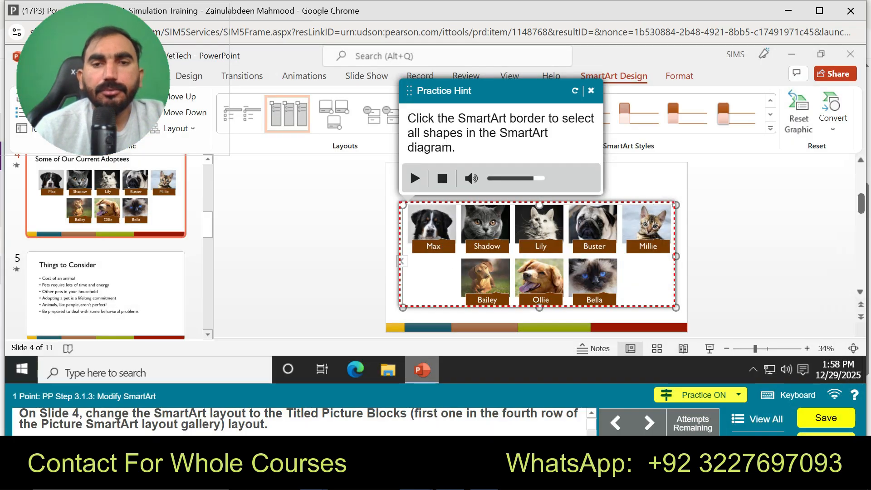
{"action": "left_click", "coordinate": [538, 307]}
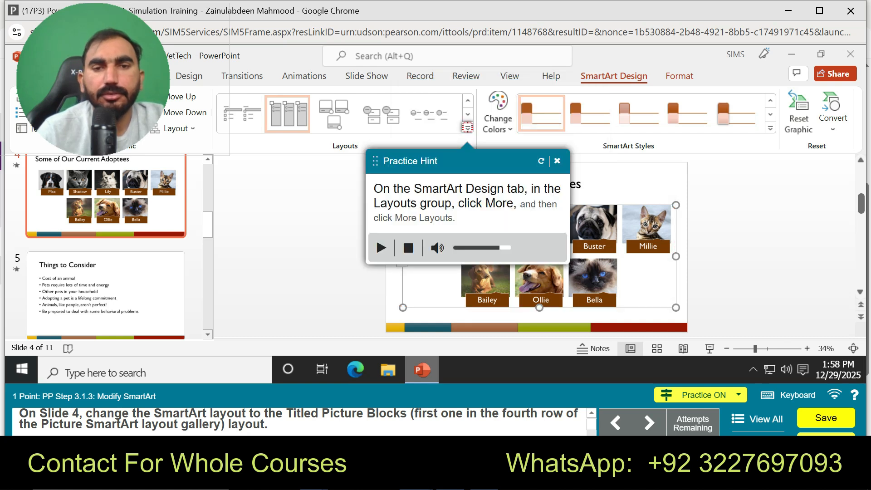
{"action": "left_click", "coordinate": [467, 128]}
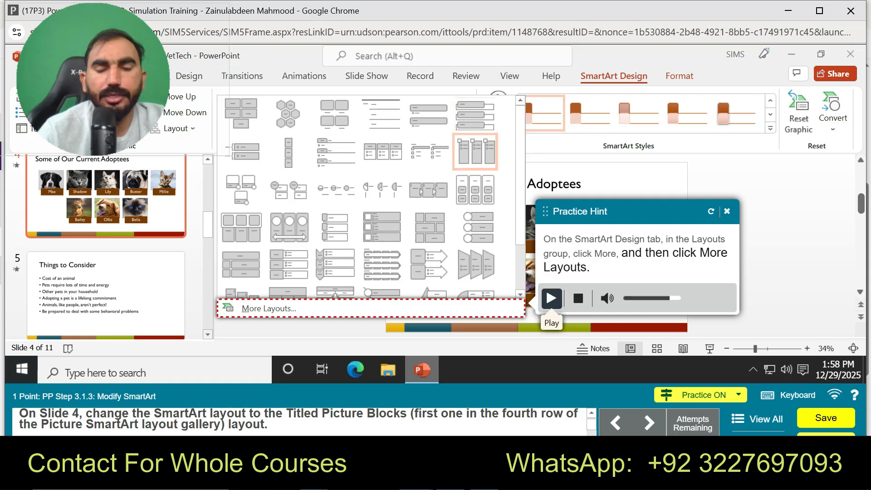
{"action": "left_click", "coordinate": [726, 211]}
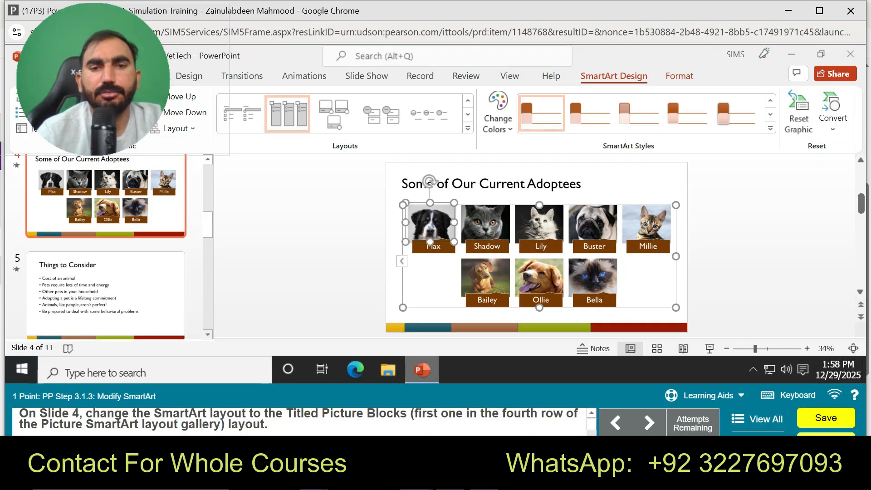
Step: Change the slide 4 SmartArt to the Titled Picture Blocks layout from the Picture category
{"action": "left_click", "coordinate": [467, 129]}
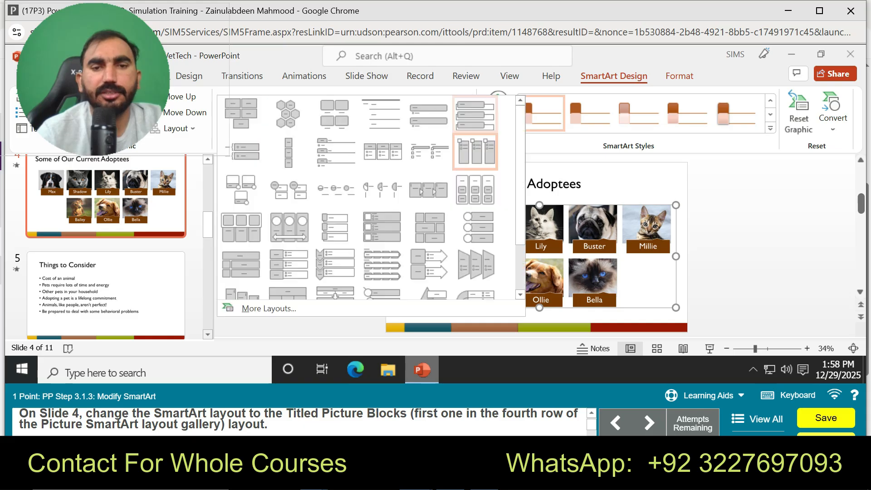
{"action": "left_click", "coordinate": [268, 308]}
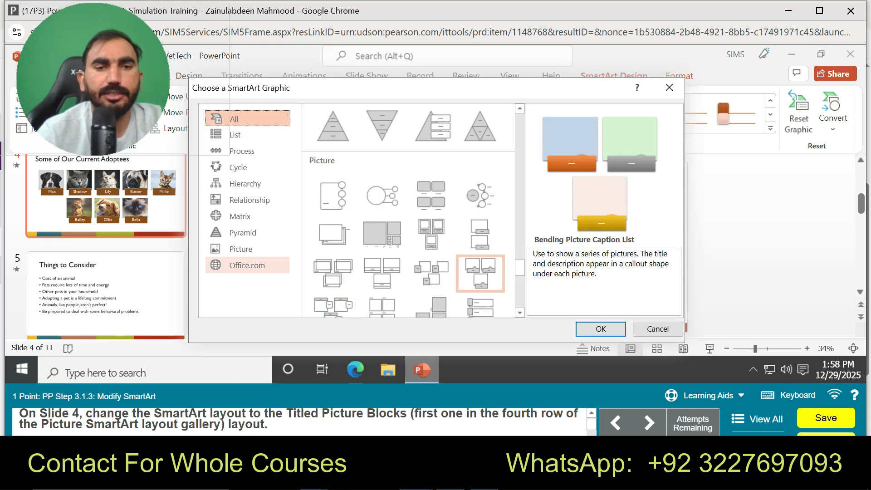
{"action": "left_click", "coordinate": [241, 250]}
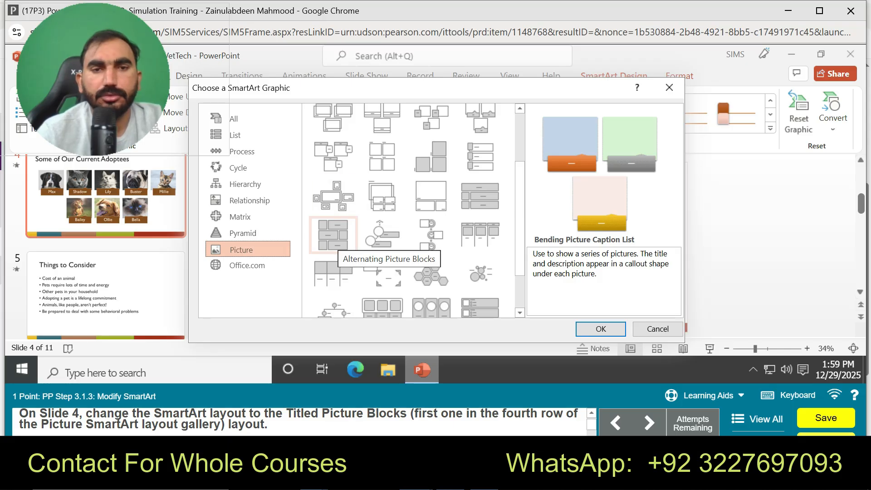
{"action": "scroll", "coordinate": [334, 233], "scroll_direction": "up", "scroll_amount": 2}
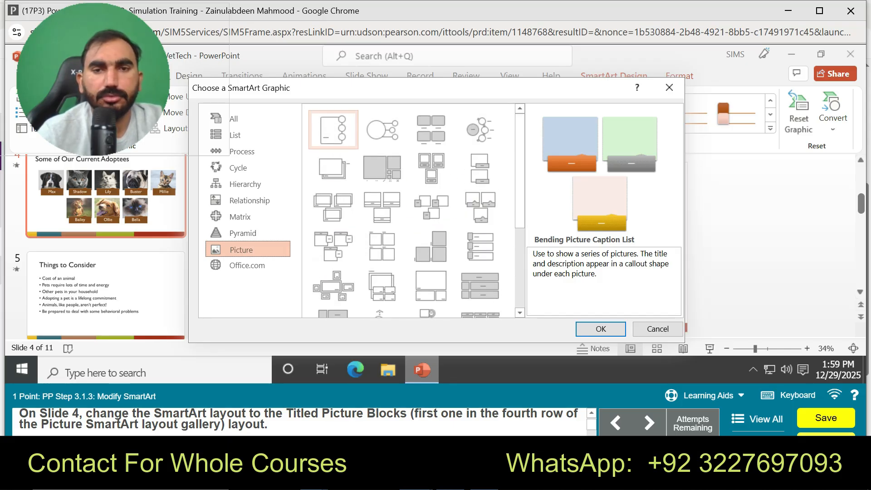
{"action": "scroll", "coordinate": [408, 211], "scroll_direction": "down", "scroll_amount": 3}
{"action": "scroll", "coordinate": [333, 300], "scroll_direction": "down", "scroll_amount": 1}
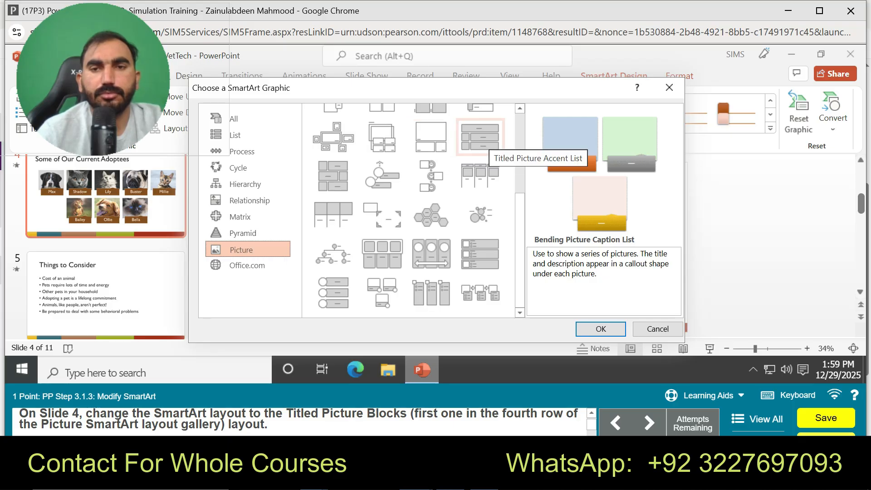
{"action": "scroll", "coordinate": [479, 149], "scroll_direction": "up", "scroll_amount": 2}
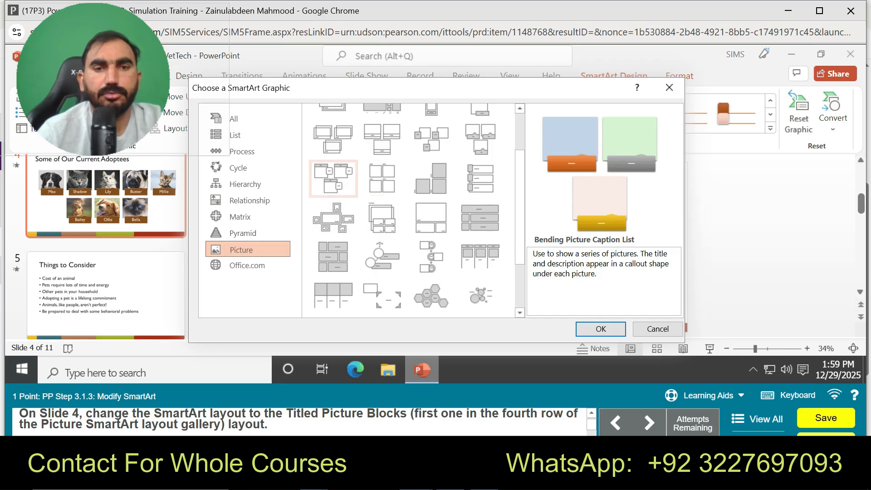
{"action": "left_click", "coordinate": [341, 181]}
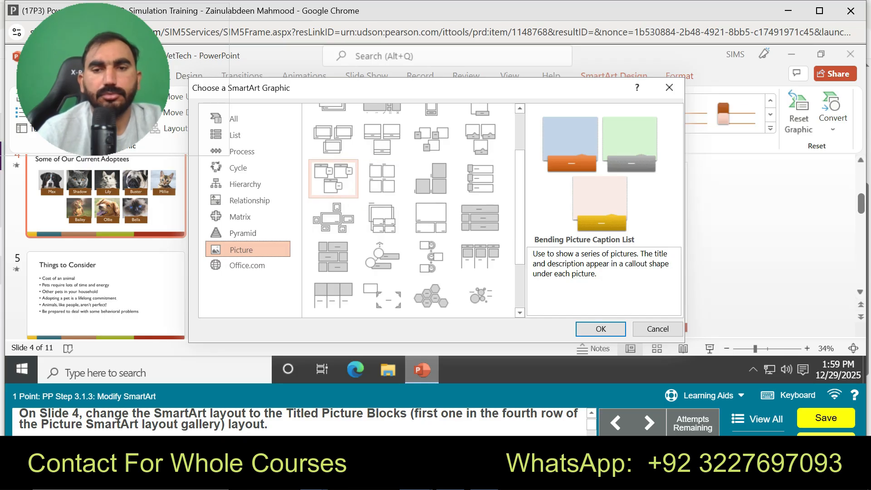
{"action": "left_click", "coordinate": [600, 329]}
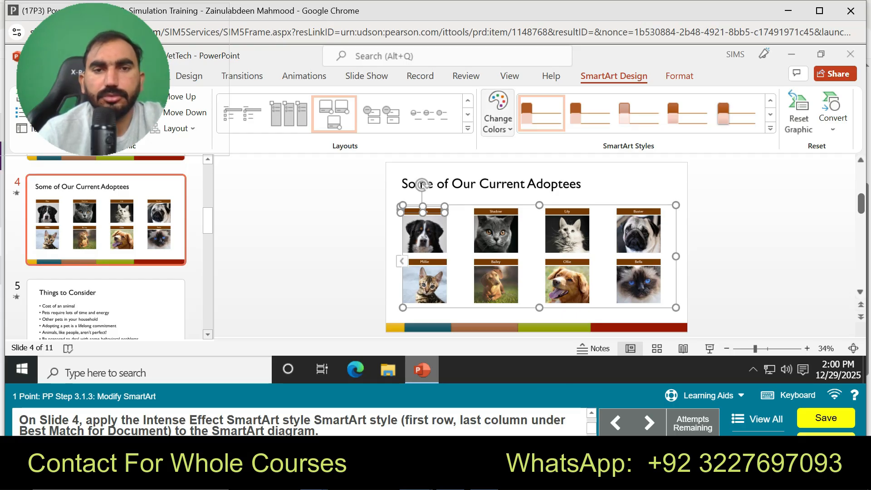
Step: Apply the Intense Effect style to the slide 4 SmartArt and set its colors to Colorful - Accent Colors
{"action": "left_click", "coordinate": [468, 128]}
{"action": "left_click", "coordinate": [421, 184]}
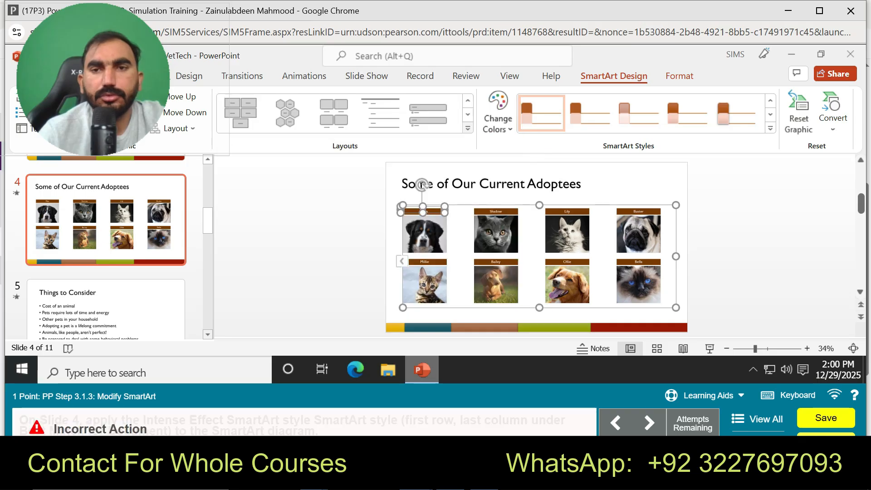
{"action": "left_click", "coordinate": [770, 128]}
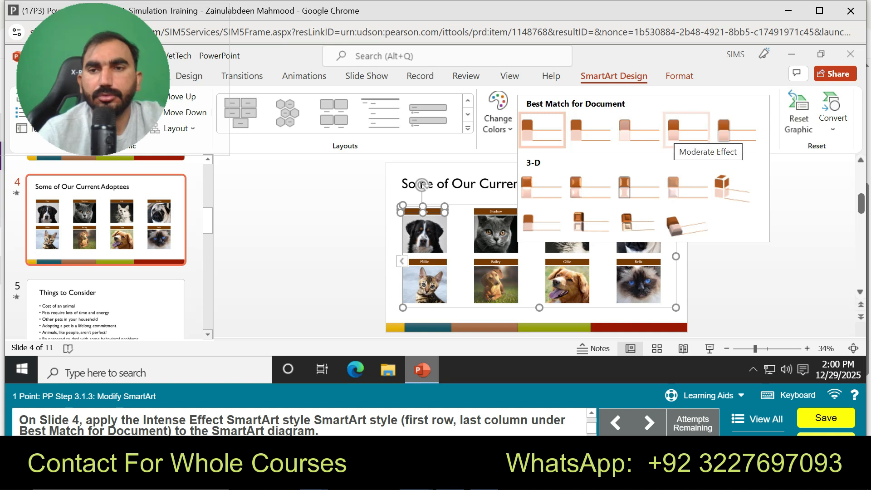
{"action": "left_click", "coordinate": [735, 131]}
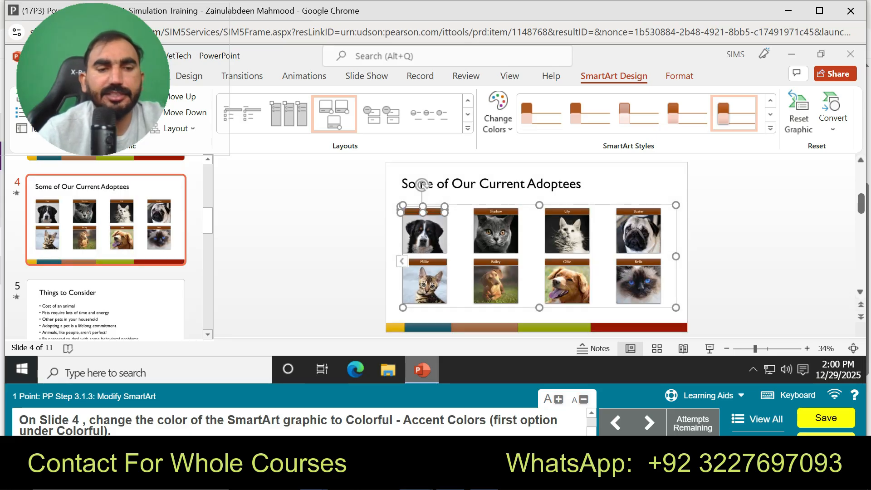
{"action": "left_click", "coordinate": [497, 116]}
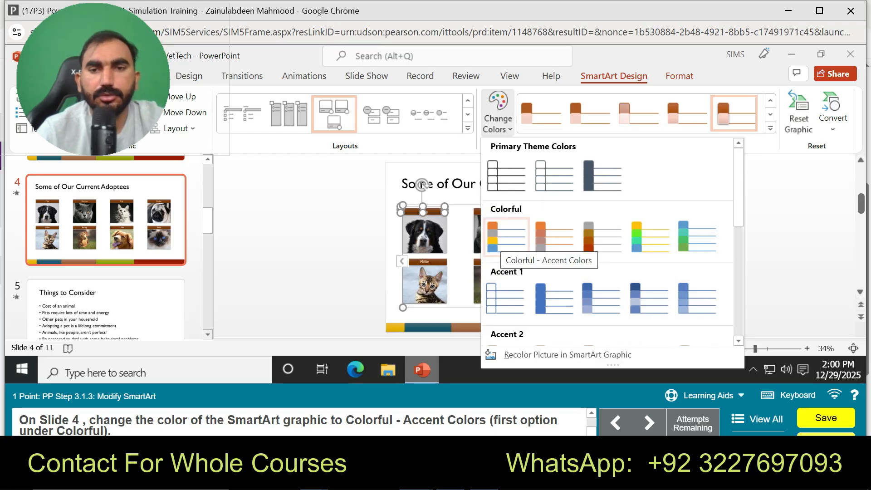
{"action": "left_click", "coordinate": [506, 236]}
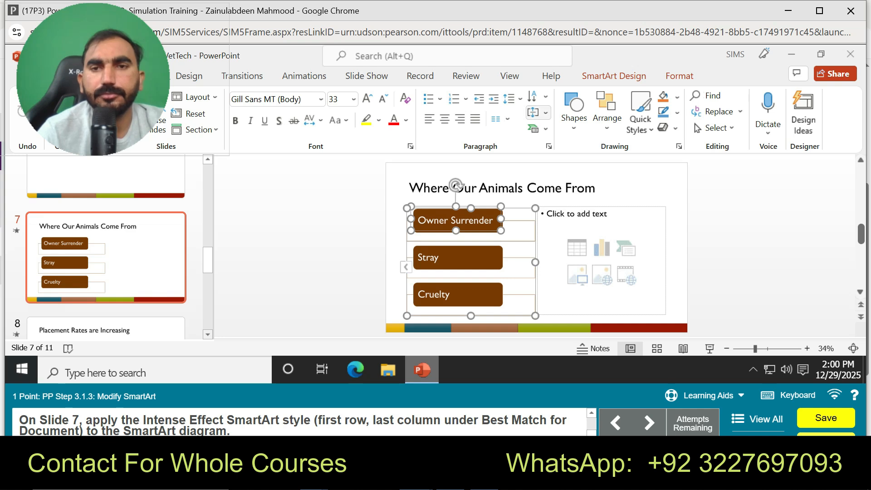
Step: Give the slide 7 SmartArt the Intense Effect style and the Colorful - Accent Colors color set
{"action": "left_click", "coordinate": [613, 76]}
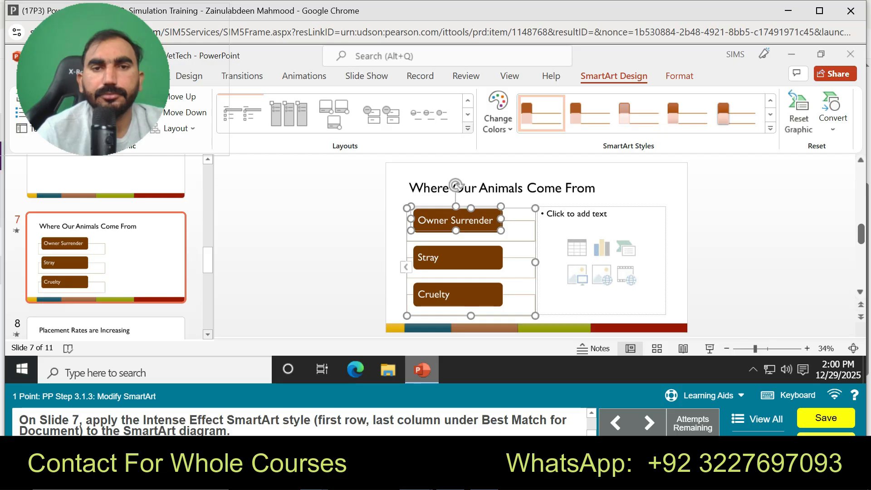
{"action": "left_click", "coordinate": [769, 128]}
{"action": "left_click", "coordinate": [734, 130]}
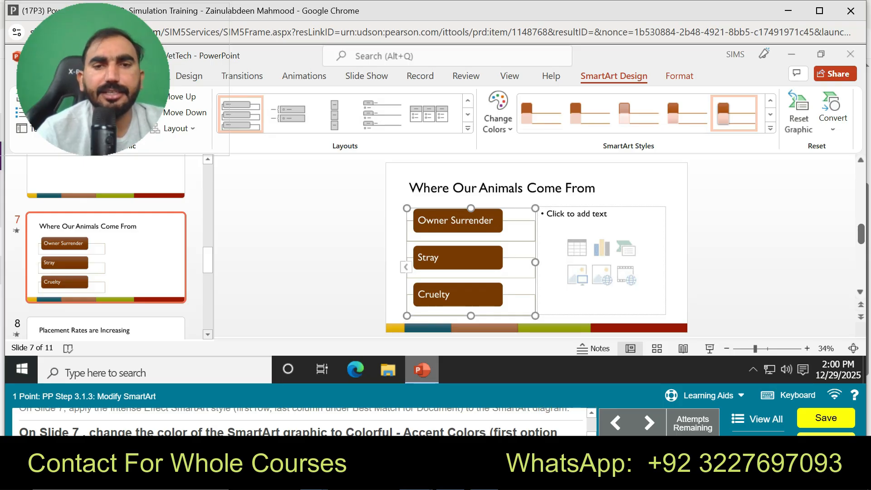
{"action": "left_click", "coordinate": [498, 115]}
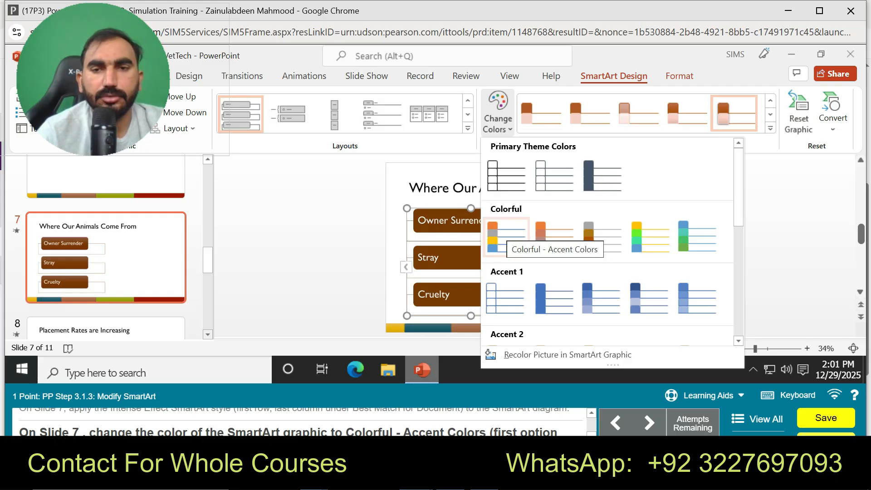
{"action": "left_click", "coordinate": [505, 236]}
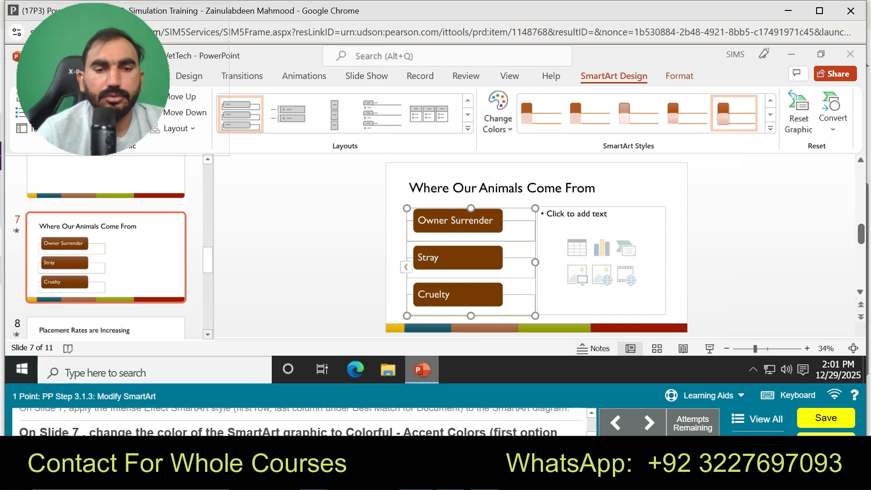
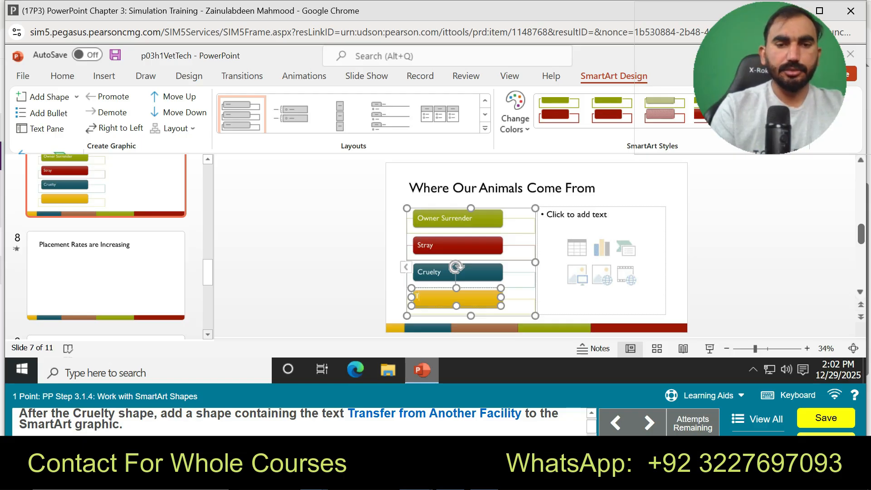
Step: Enter the text Transfer from Another Facility in the new shape below Cruelty in the slide 7 SmartArt
{"action": "type", "text": "an"}
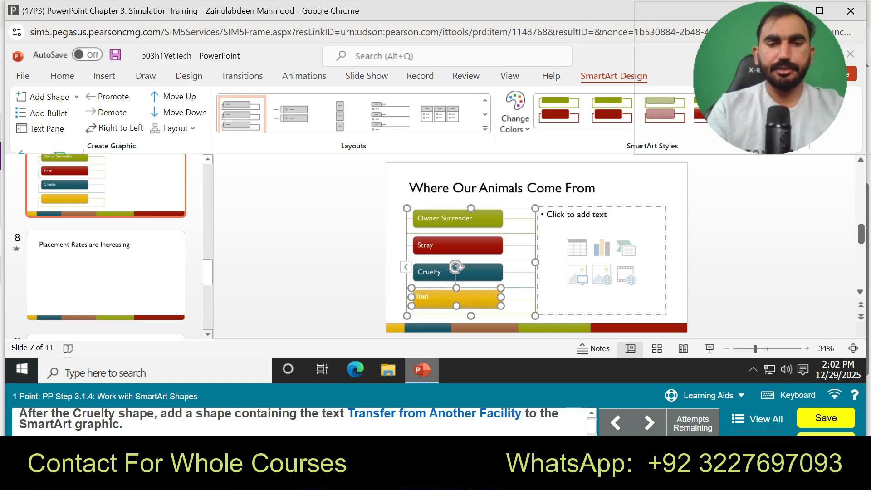
{"action": "type", "text": "sfer"}
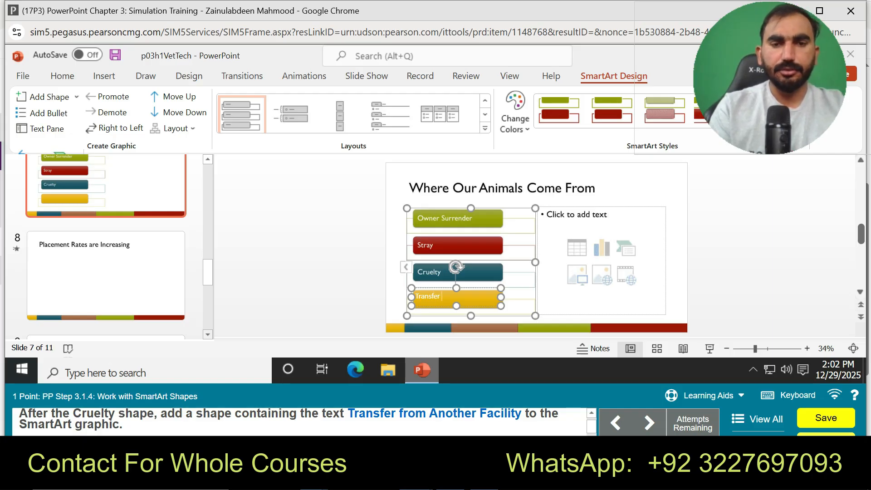
{"action": "type", "text": " from"}
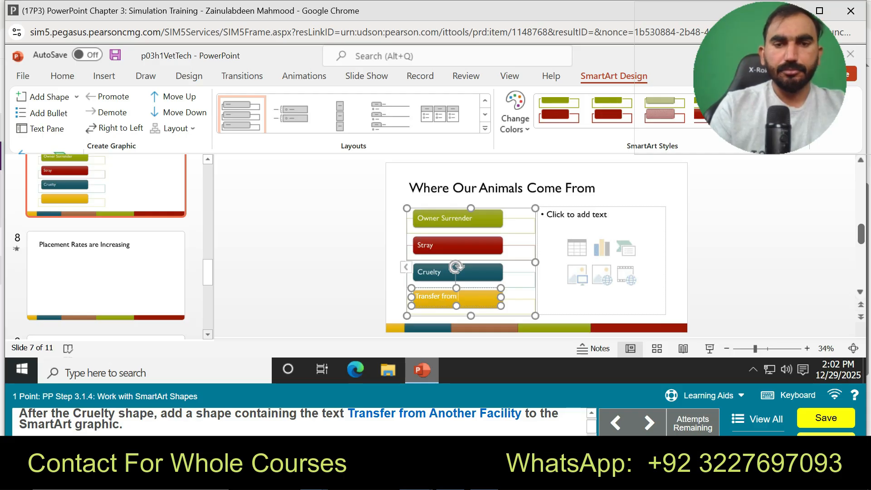
{"action": "type", "text": " Anothe"}
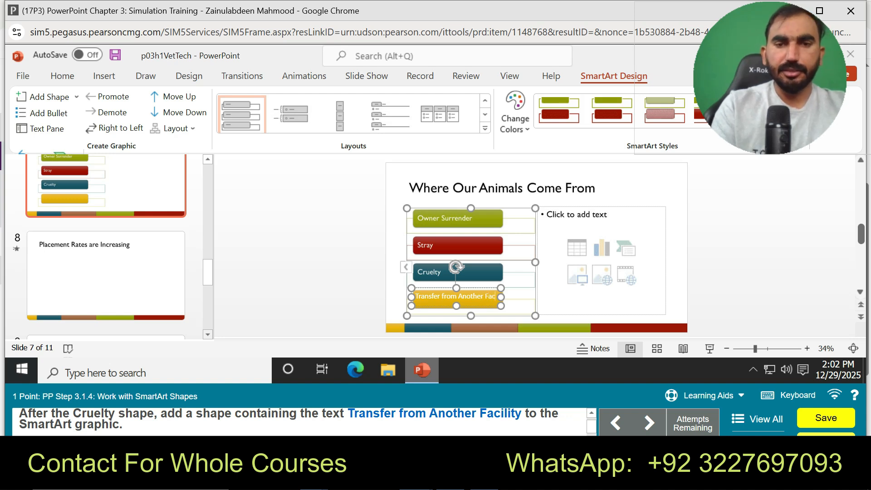
{"action": "type", "text": "r Facility"}
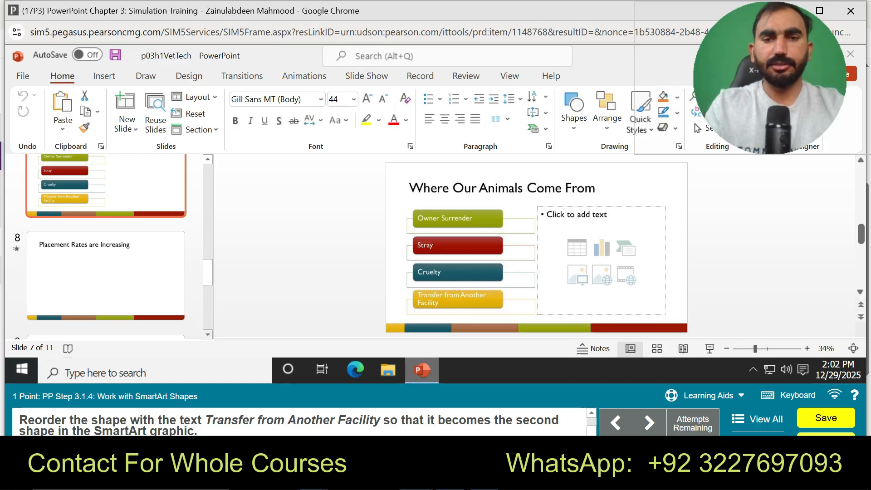
Step: Follow the guided practice for moving the Transfer from Another Facility shape up two places in the SmartArt
{"action": "left_click", "coordinate": [707, 395]}
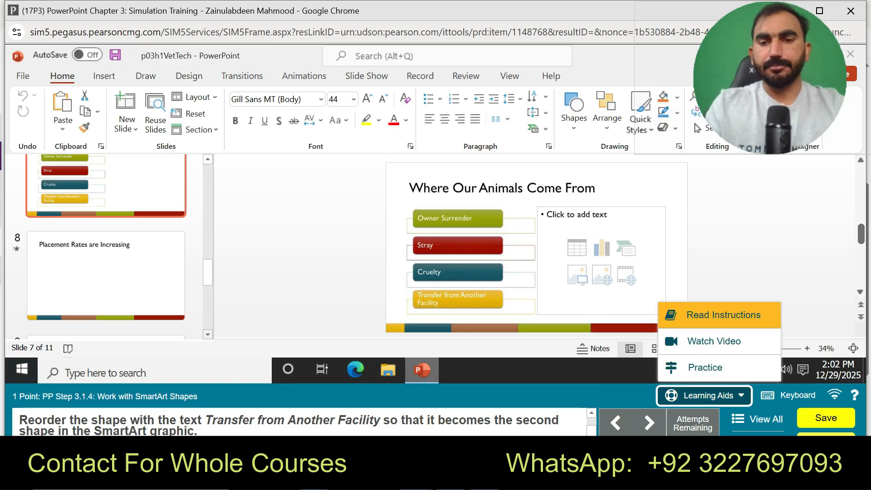
{"action": "left_click", "coordinate": [705, 366]}
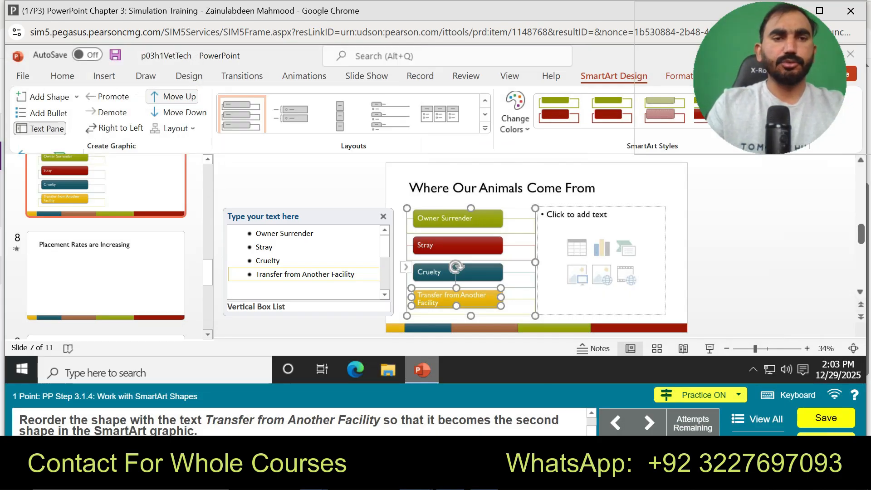
{"action": "left_click", "coordinate": [173, 96]}
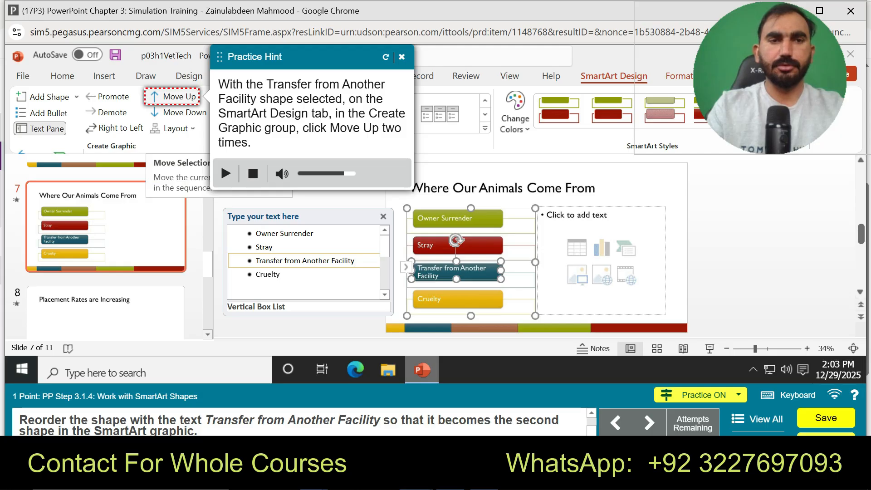
{"action": "left_click", "coordinate": [172, 97]}
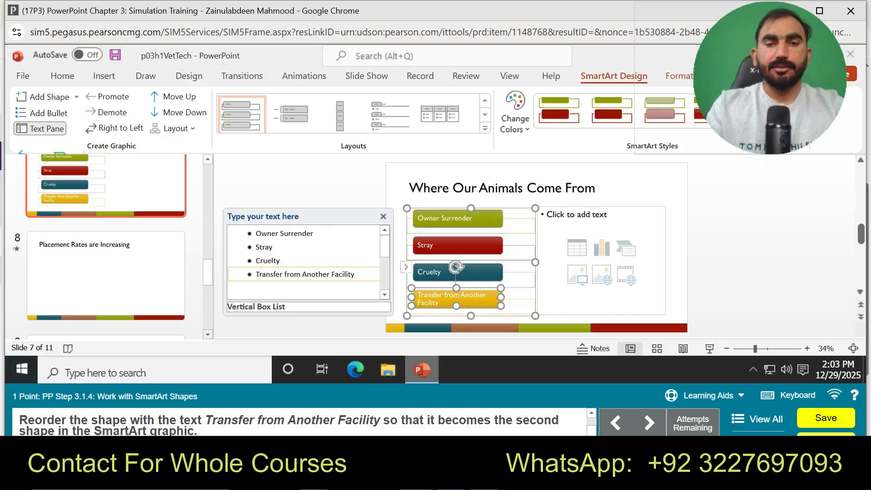
Step: Move the Transfer from Another Facility shape up two places so it is second in the slide 7 SmartArt
{"action": "left_click", "coordinate": [172, 96]}
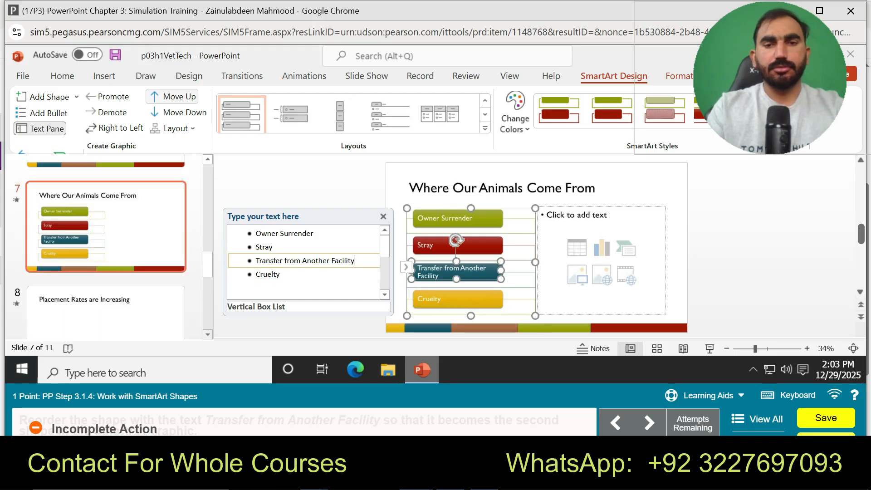
{"action": "left_click", "coordinate": [172, 97]}
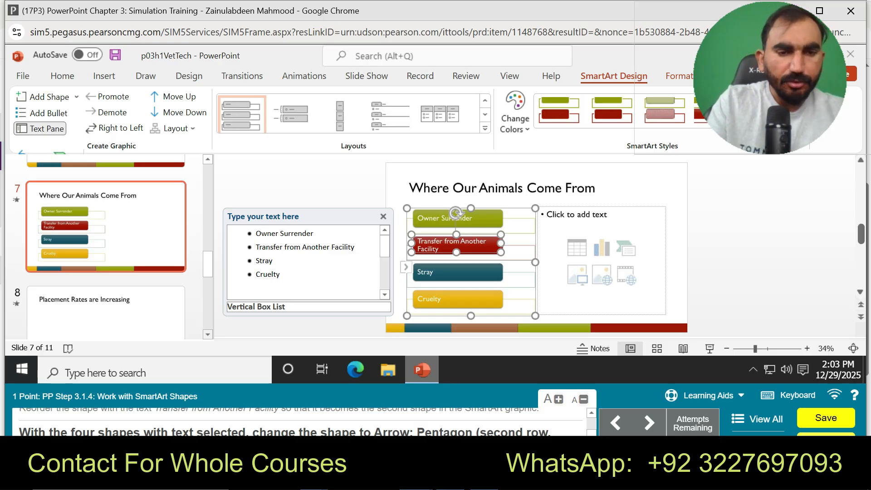
Step: Follow the guided practice for selecting the four SmartArt text shapes and changing them to Arrow: Pentagon
{"action": "left_click", "coordinate": [703, 394]}
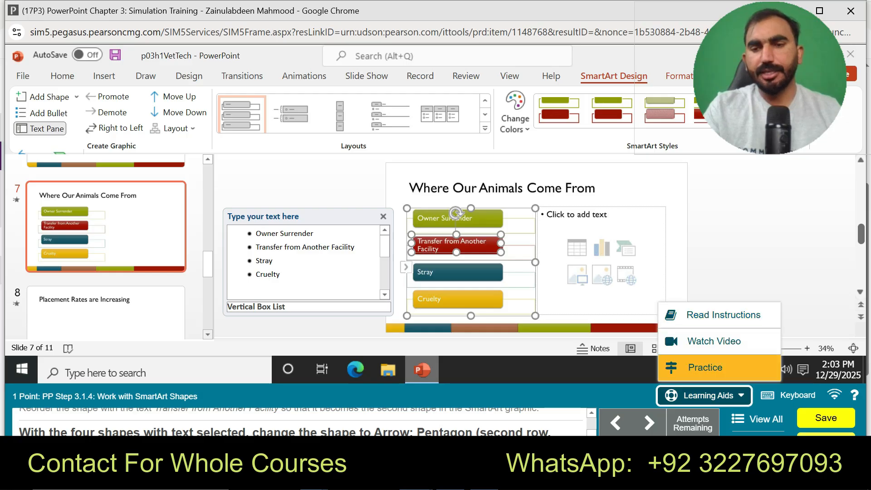
{"action": "left_click", "coordinate": [707, 367]}
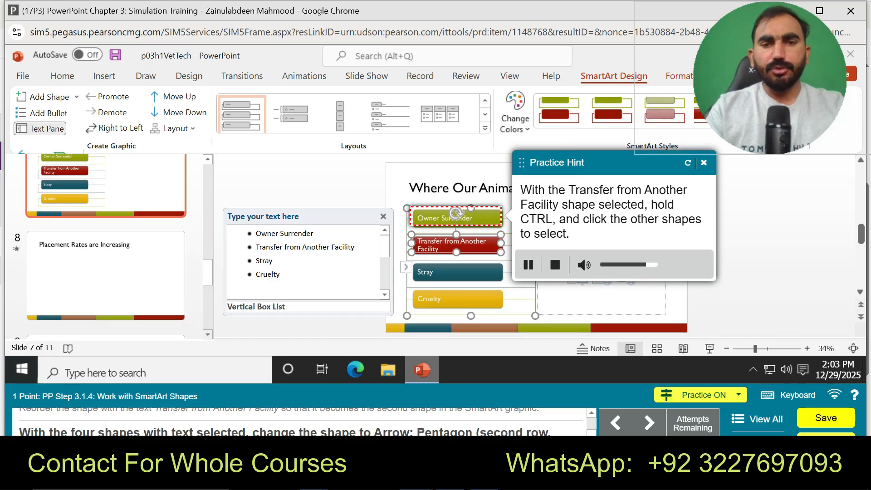
{"action": "left_click", "coordinate": [457, 218], "text": "ctrl"}
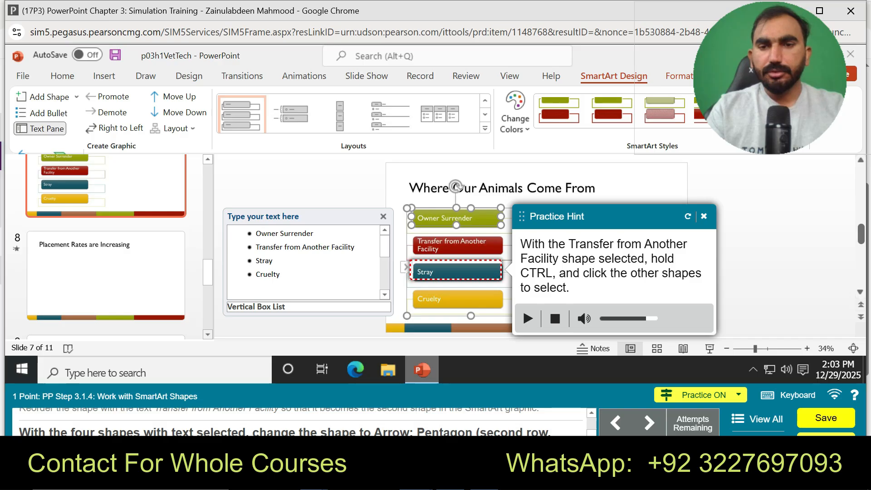
{"action": "left_click", "coordinate": [456, 271], "text": "ctrl"}
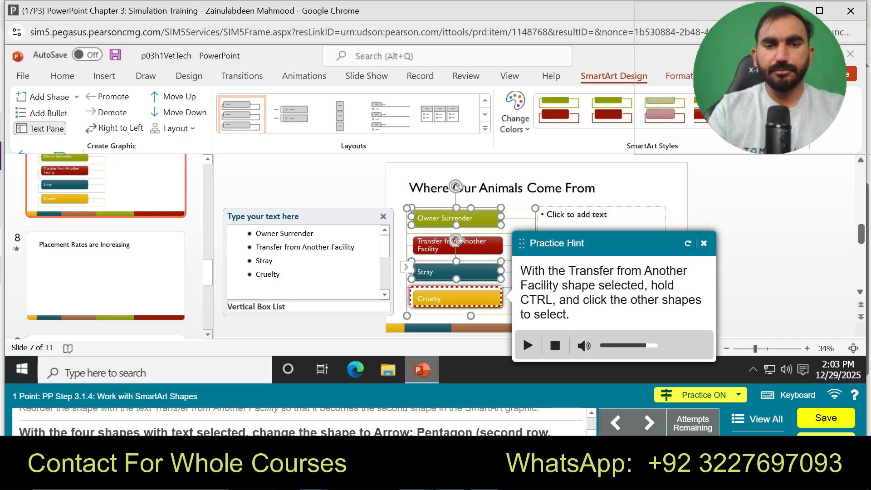
{"action": "left_click", "coordinate": [455, 298], "text": "ctrl"}
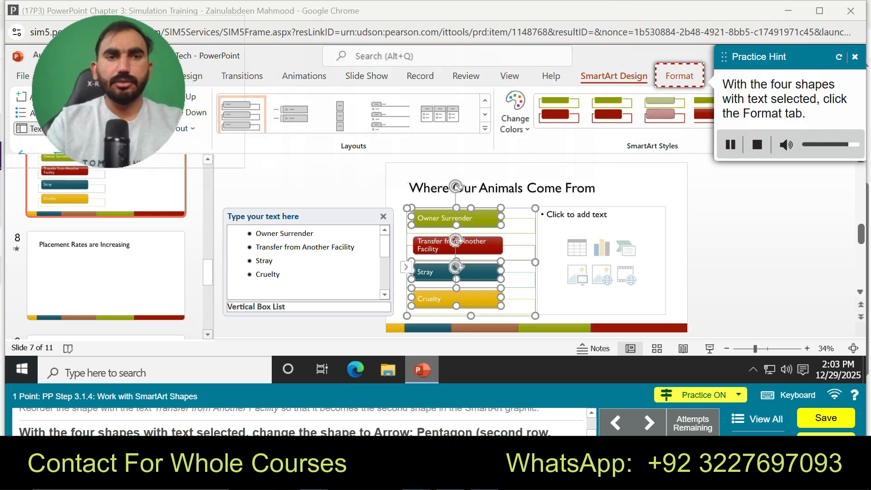
{"action": "left_click", "coordinate": [679, 76]}
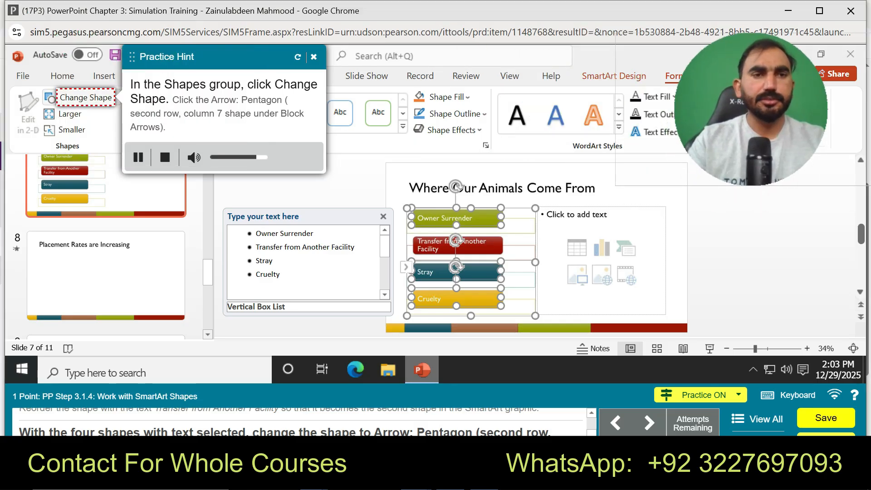
{"action": "left_click", "coordinate": [52, 98]}
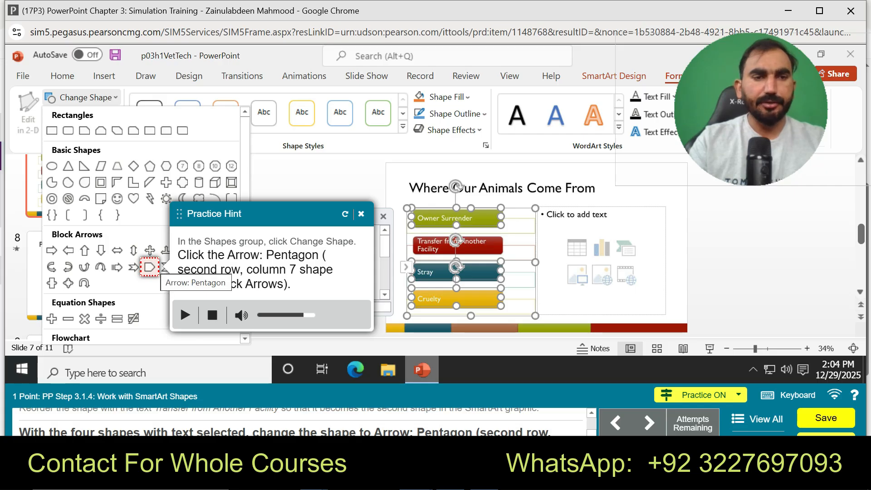
{"action": "left_click", "coordinate": [149, 267]}
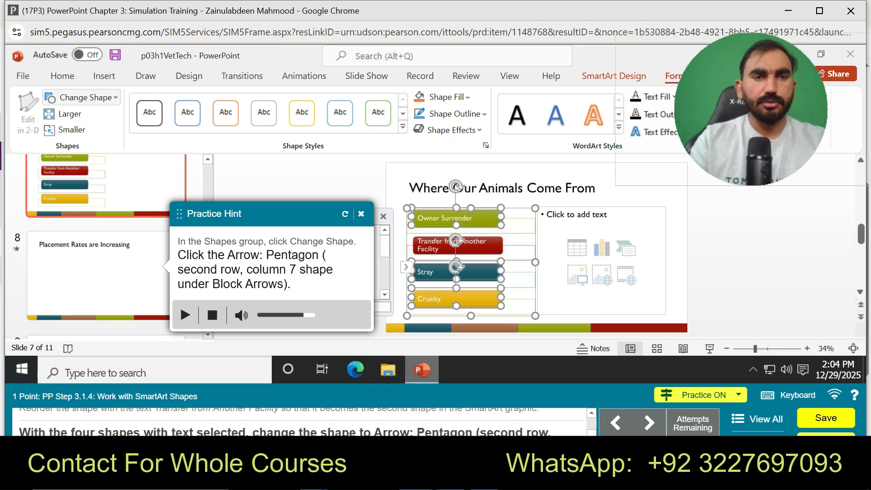
{"action": "left_click", "coordinate": [80, 97]}
{"action": "left_click", "coordinate": [149, 267]}
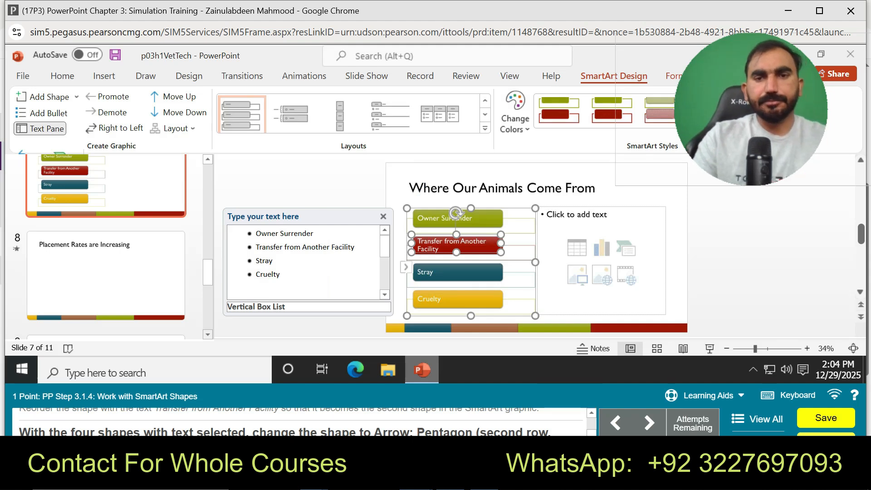
Step: Select the Owner Surrender, Transfer from Another Facility, Stray and Cruelty shapes together and show their formatting options
{"action": "left_click", "coordinate": [457, 218]}
{"action": "left_click", "coordinate": [457, 245], "text": "ctrl"}
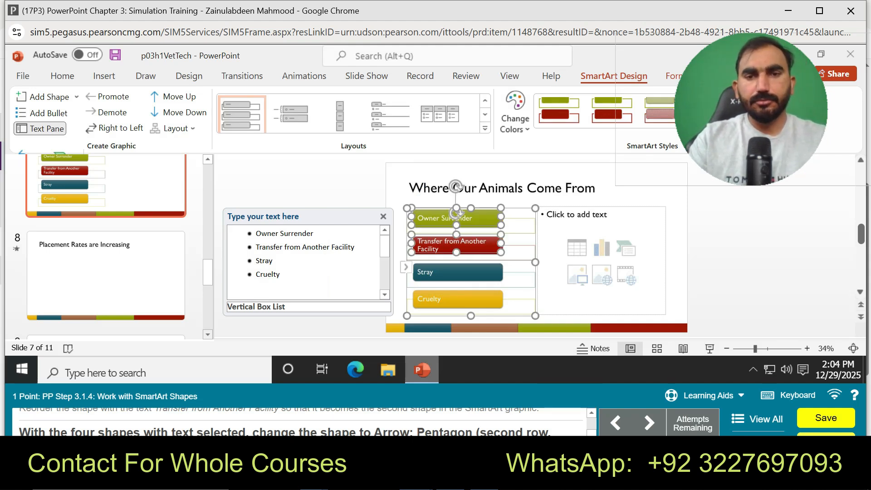
{"action": "left_click", "coordinate": [457, 272], "text": "ctrl"}
{"action": "left_click", "coordinate": [457, 299], "text": "ctrl"}
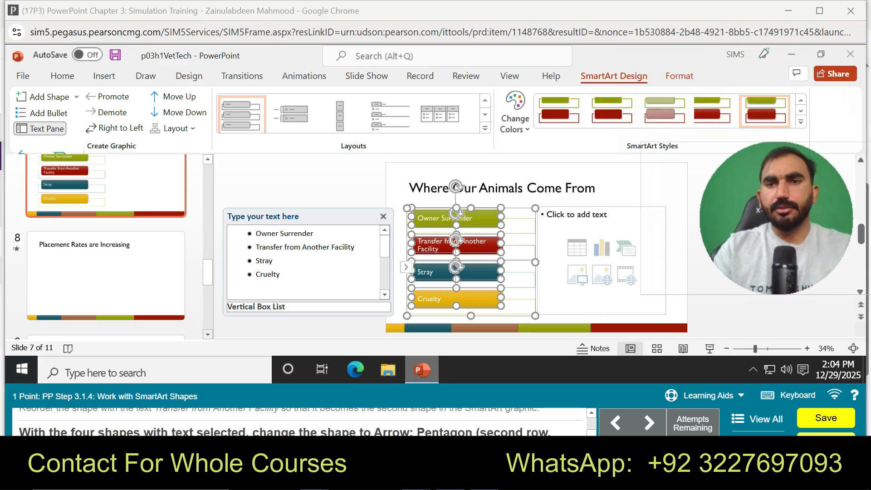
{"action": "left_click", "coordinate": [679, 76]}
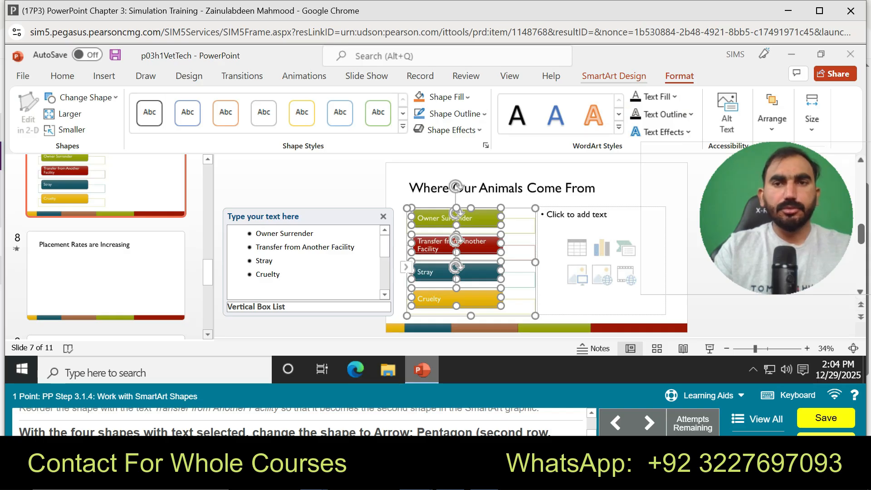
Step: Try to change the four selected shapes to Arrow: Pentagon through the add-shape options and the gallery of insertable shapes
{"action": "left_click", "coordinate": [613, 76]}
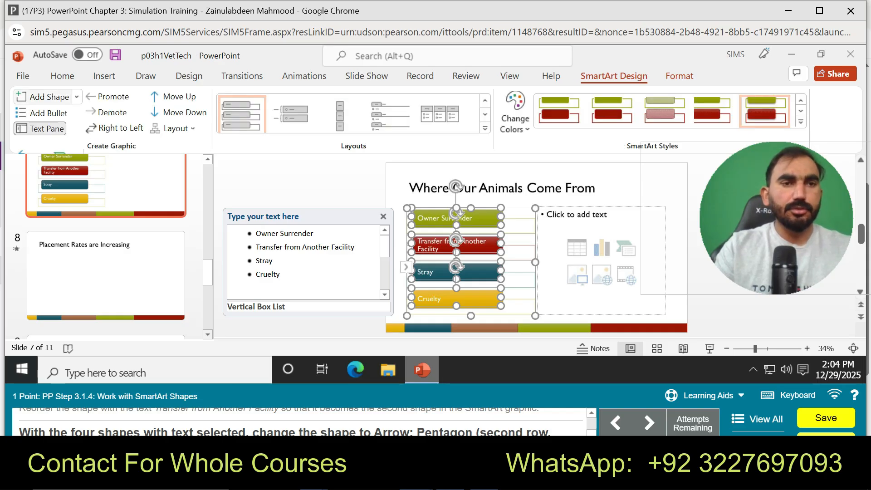
{"action": "left_click", "coordinate": [76, 96]}
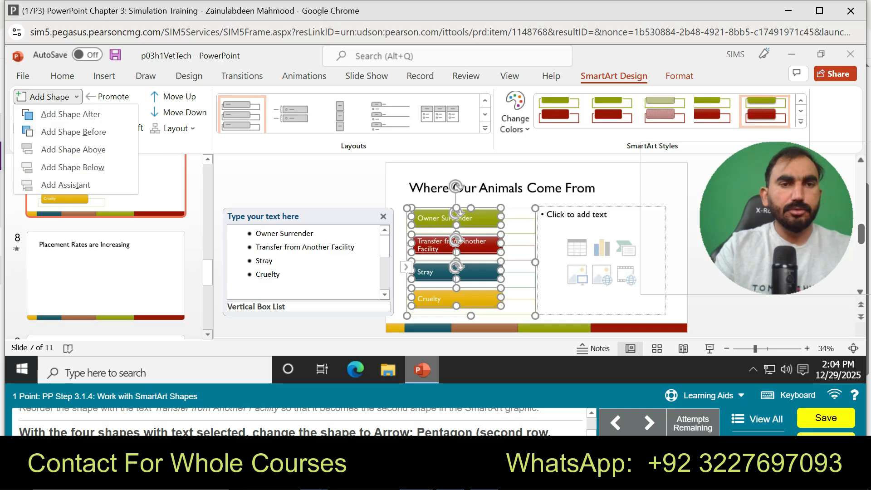
{"action": "left_click", "coordinate": [76, 97]}
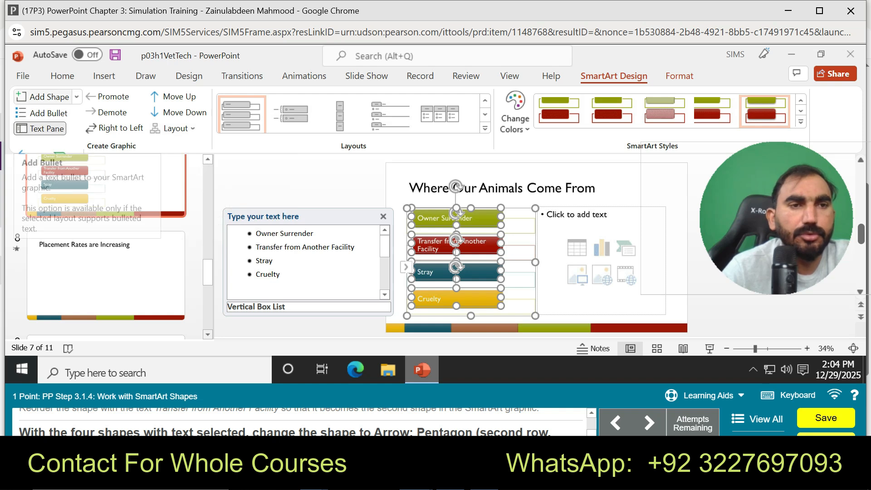
{"action": "left_click", "coordinate": [76, 96]}
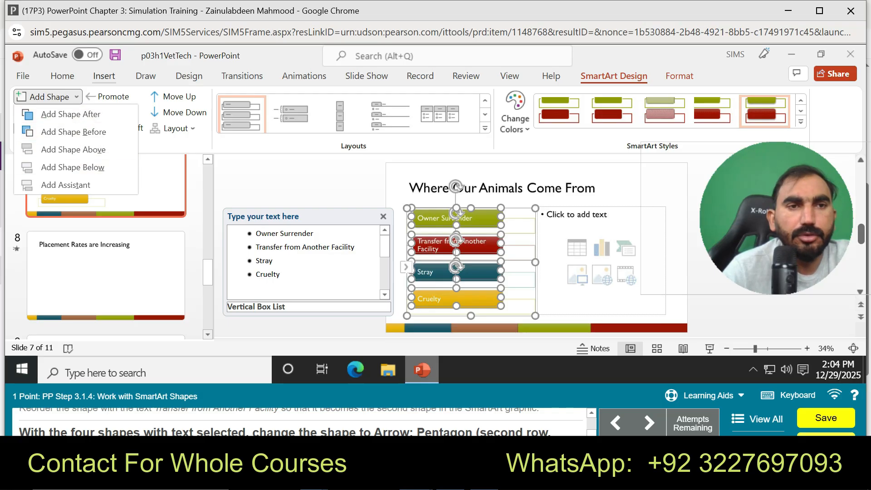
{"action": "left_click", "coordinate": [104, 76]}
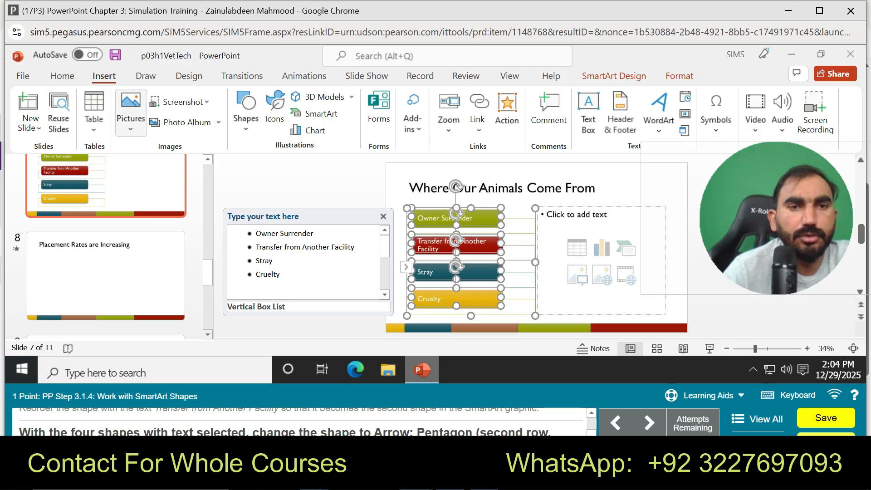
{"action": "left_click", "coordinate": [131, 114]}
{"action": "left_click", "coordinate": [245, 111]}
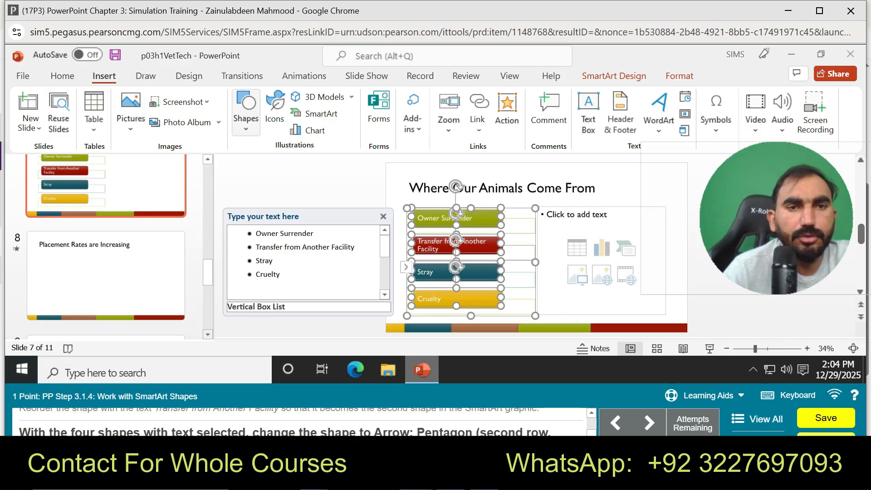
{"action": "left_click", "coordinate": [245, 111]}
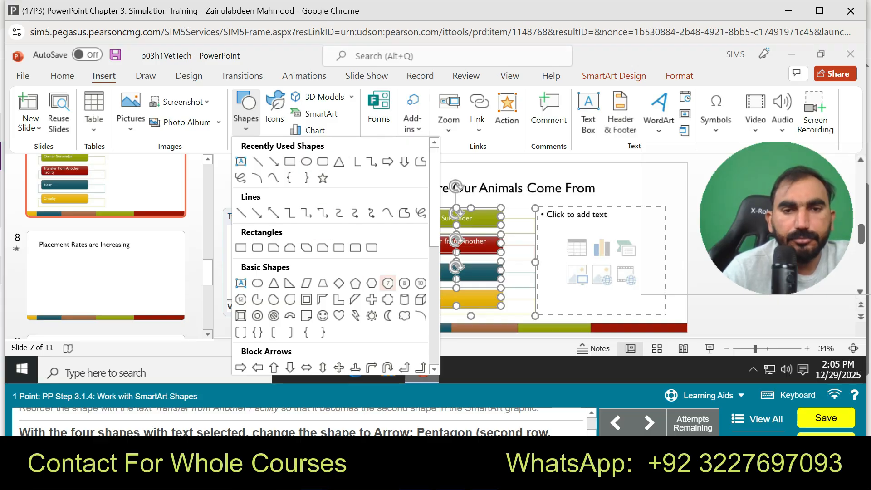
{"action": "left_click_drag", "start_coordinate": [434, 235], "coordinate": [434, 283]}
{"action": "left_click", "coordinate": [338, 274]}
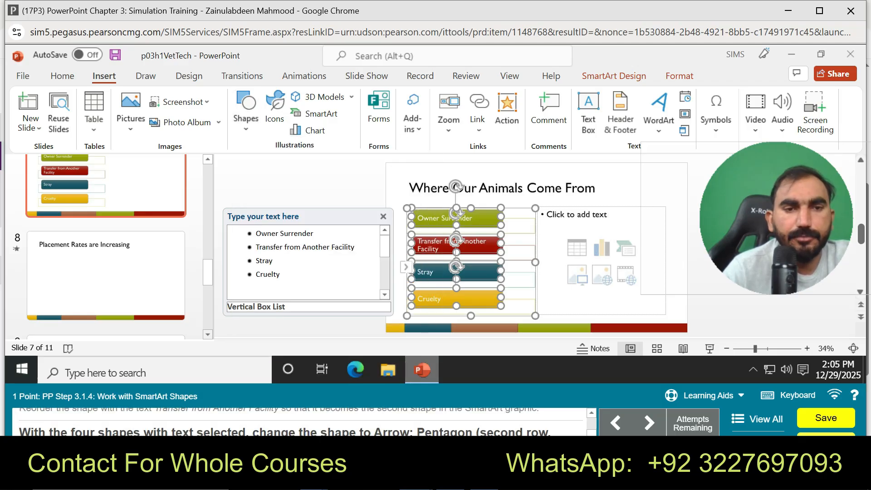
Step: Go on to the Create a Table task and insert a table with 3 columns and 5 rows in the slide 9 content placeholder
{"action": "left_click", "coordinate": [649, 422]}
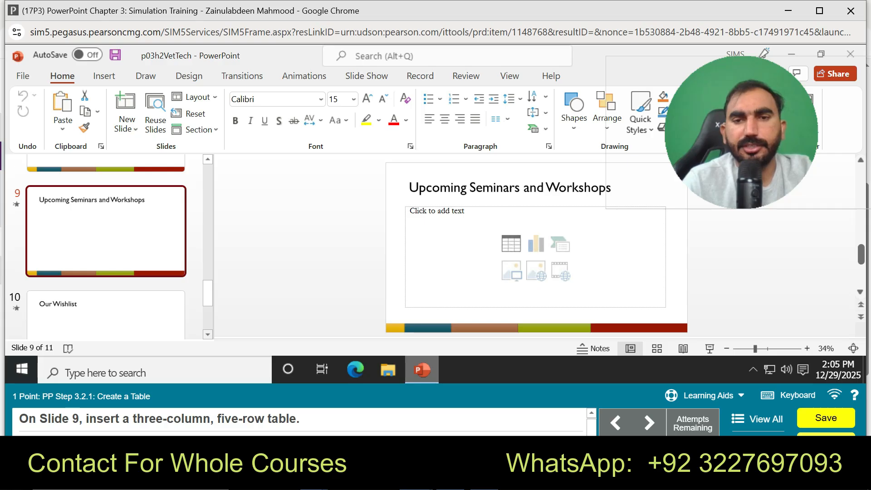
{"action": "left_click", "coordinate": [510, 243]}
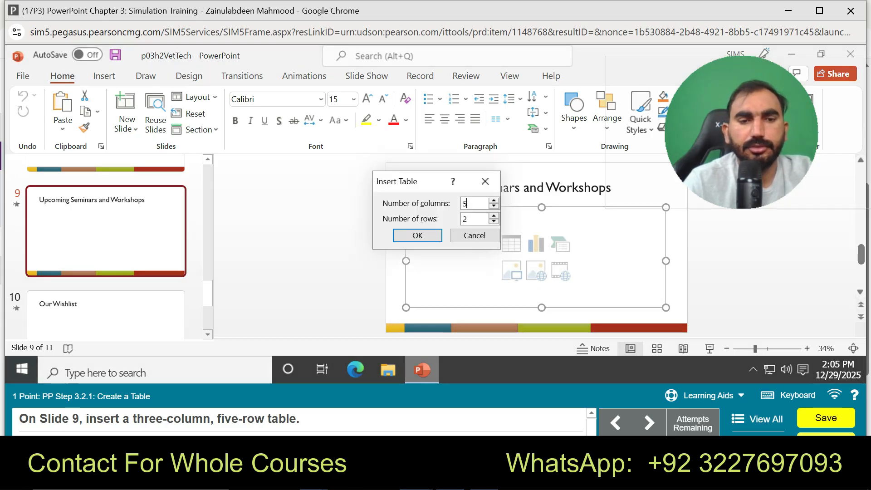
{"action": "key", "text": "BackSpace"}
{"action": "type", "text": "3"}
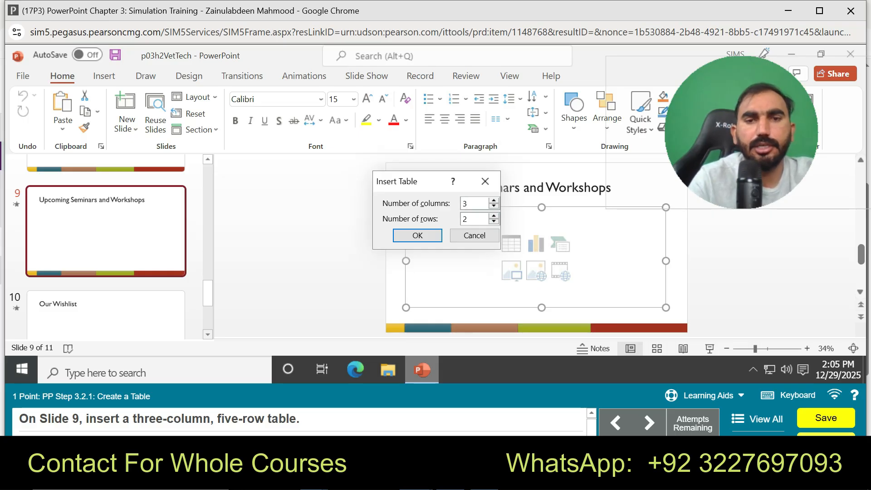
{"action": "key", "text": "BackSpace"}
{"action": "type", "text": "5"}
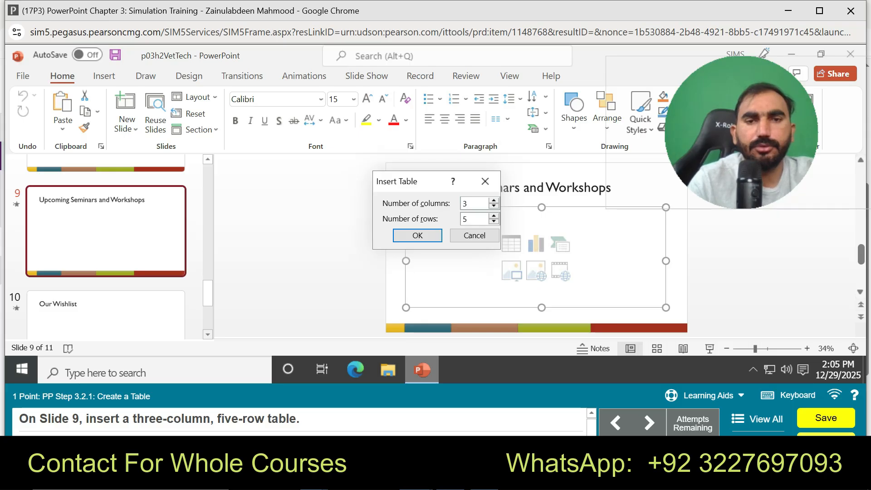
{"action": "key", "text": "Return"}
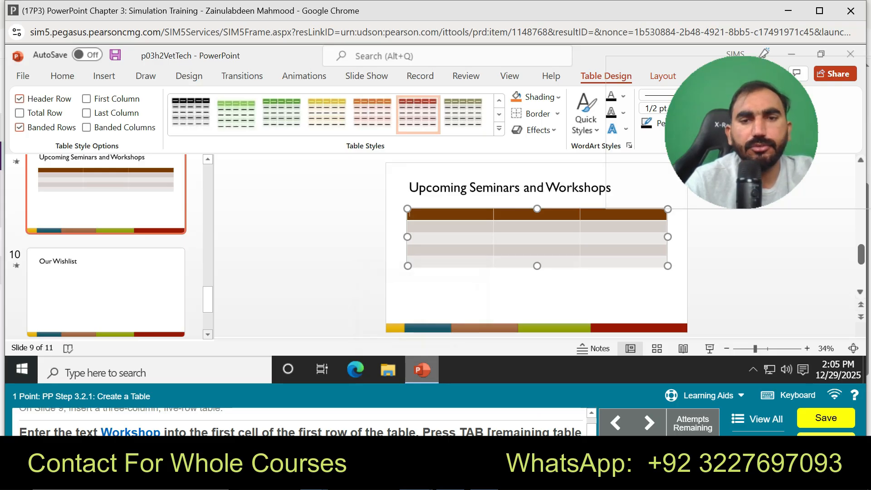
Step: Enter Workshop in the first cell of the table's first row and move to the next cell
{"action": "type", "text": "Wor"}
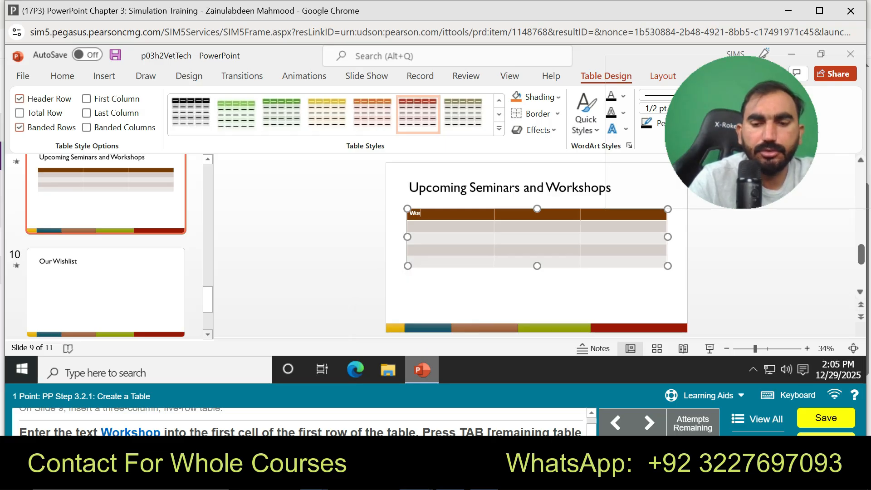
{"action": "type", "text": "lkshop"}
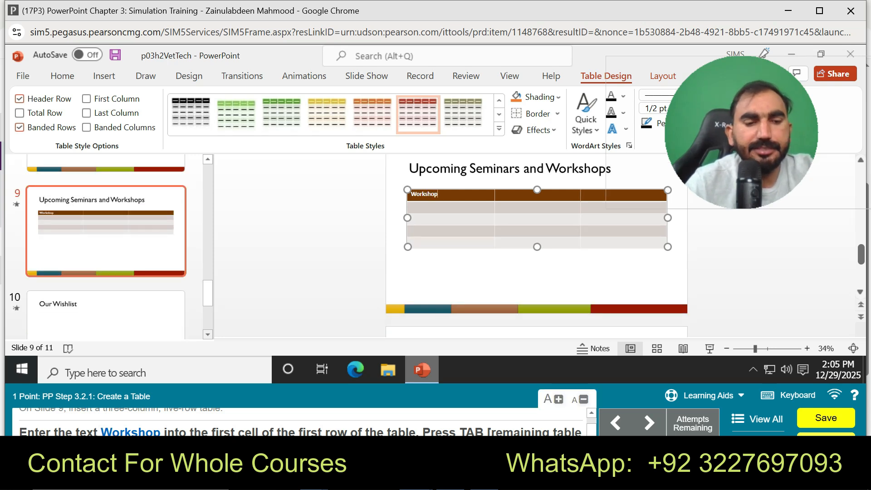
{"action": "key", "text": "Tab"}
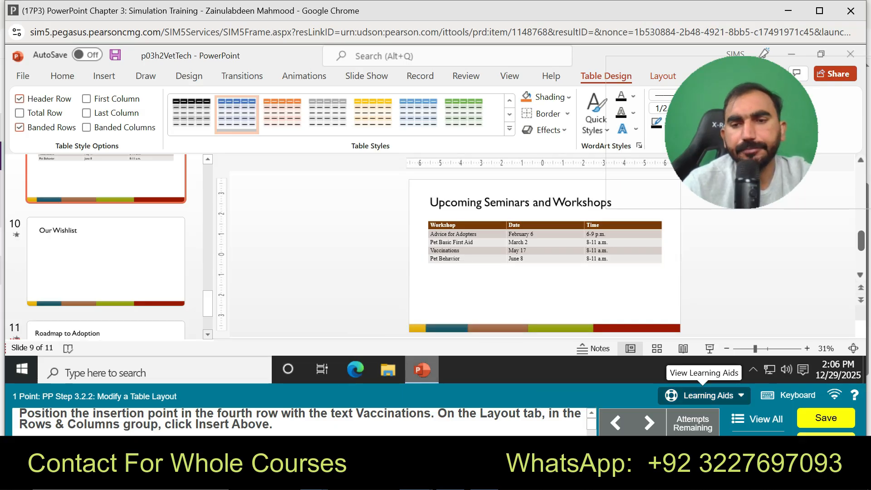
Step: Follow the guided practice for inserting a table row above the Vaccinations row on slide 9
{"action": "left_click", "coordinate": [704, 395]}
{"action": "left_click", "coordinate": [705, 369]}
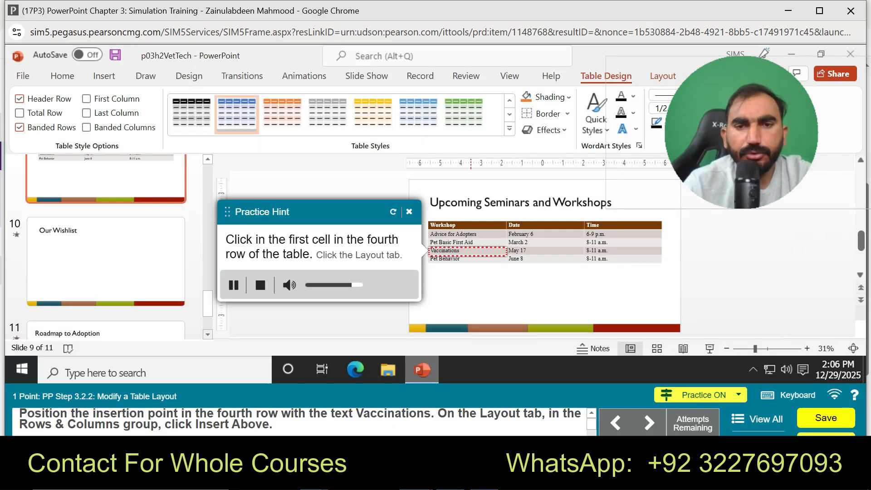
{"action": "left_click", "coordinate": [464, 250]}
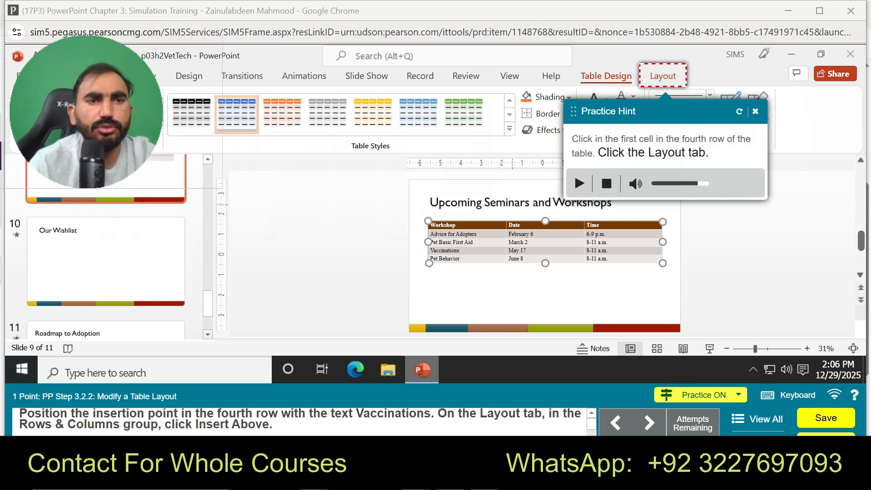
{"action": "left_click", "coordinate": [663, 76]}
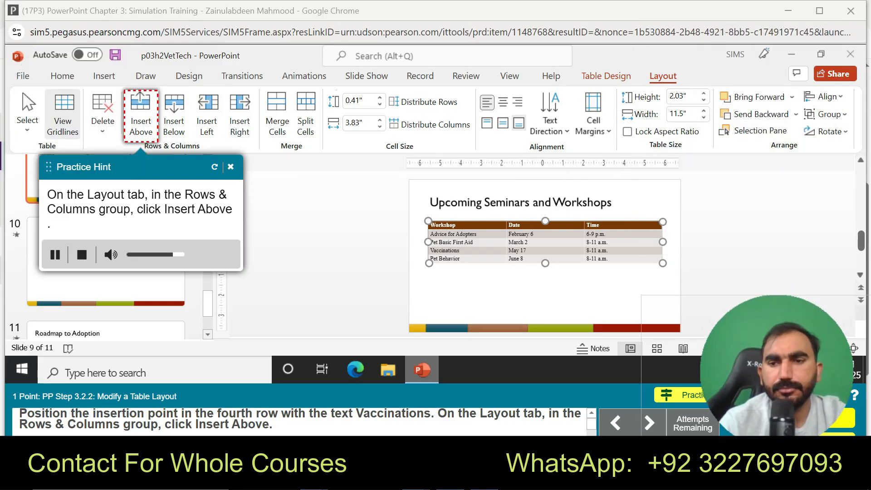
{"action": "left_click", "coordinate": [140, 115]}
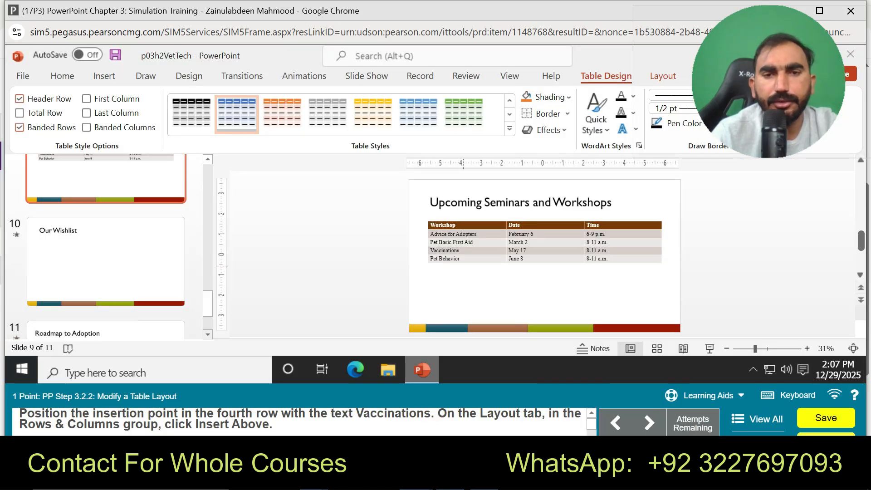
Step: Insert a new row above the Vaccinations row in the slide 9 table
{"action": "left_click", "coordinate": [437, 250]}
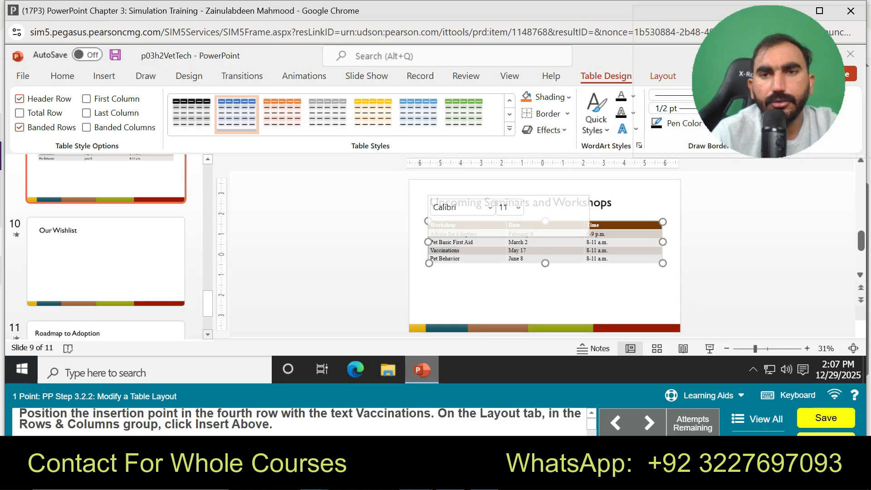
{"action": "left_click_drag", "start_coordinate": [748, 99], "coordinate": [775, 191]}
{"action": "left_click", "coordinate": [663, 76]}
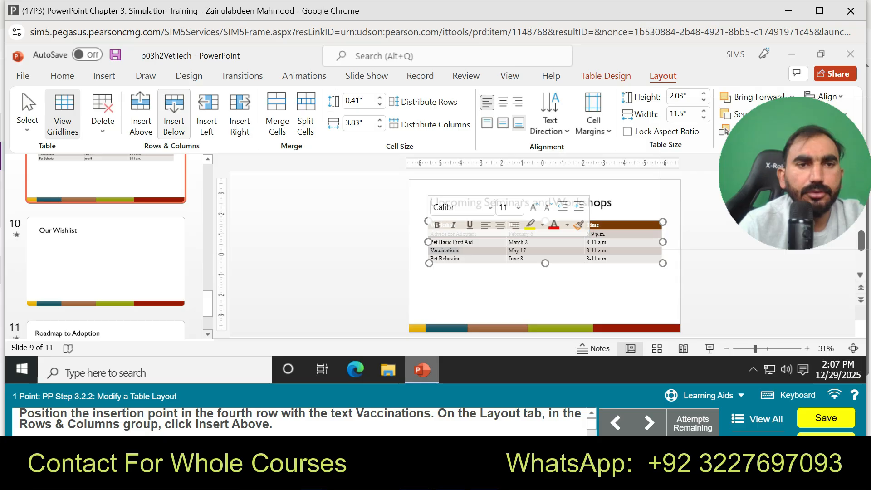
{"action": "left_click", "coordinate": [140, 115]}
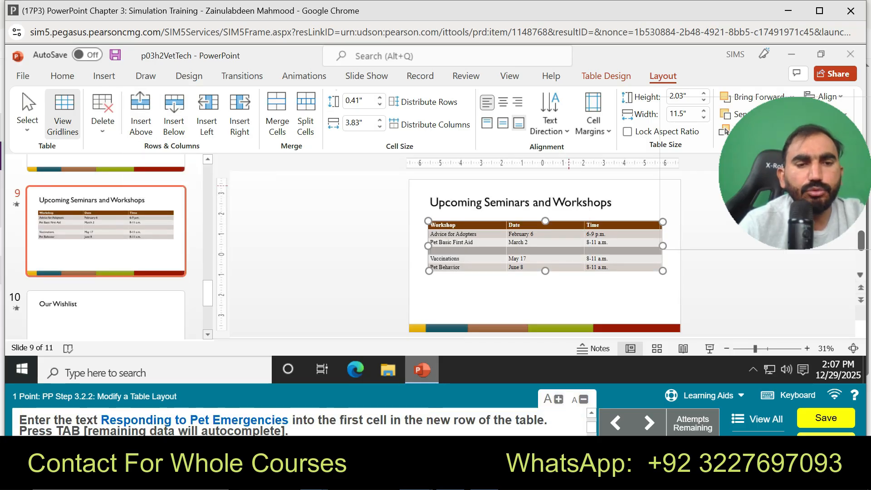
Step: Enter Responding to Pet Emergencies in the first cell of the blank row above Vaccinations and move to the next cell
{"action": "left_click_drag", "start_coordinate": [440, 226], "coordinate": [439, 249]}
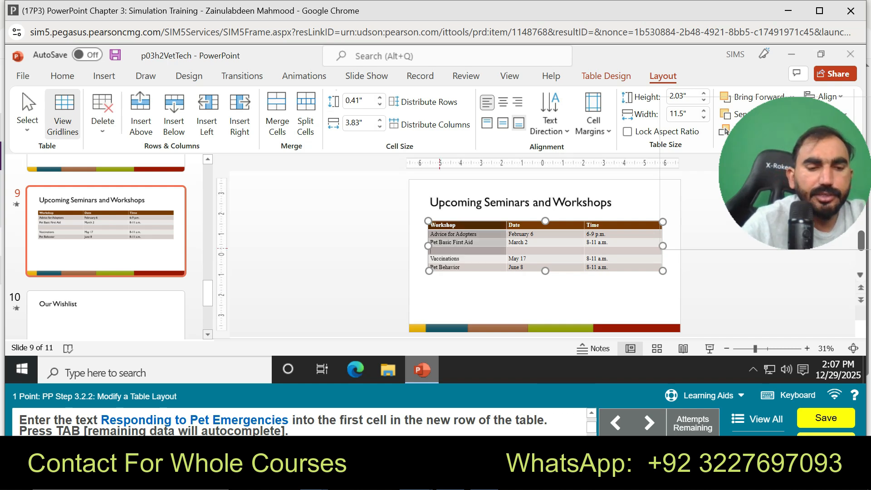
{"action": "type", "text": "Res"}
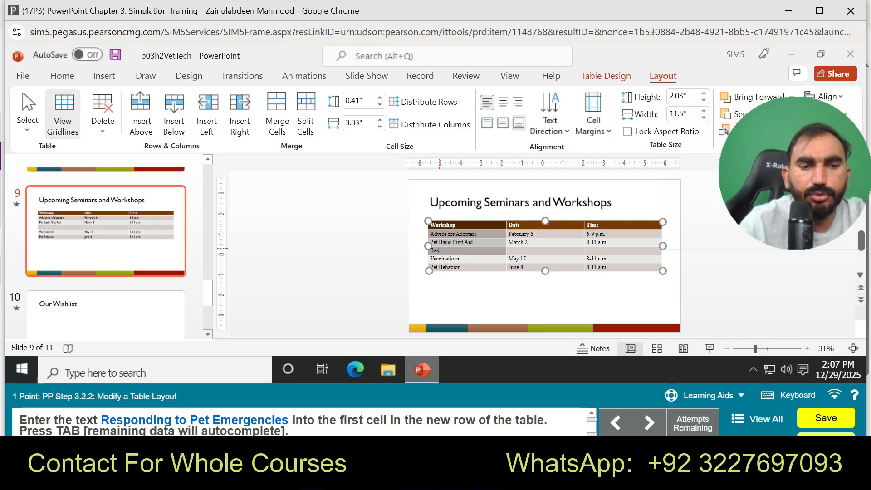
{"action": "type", "text": "pondi"}
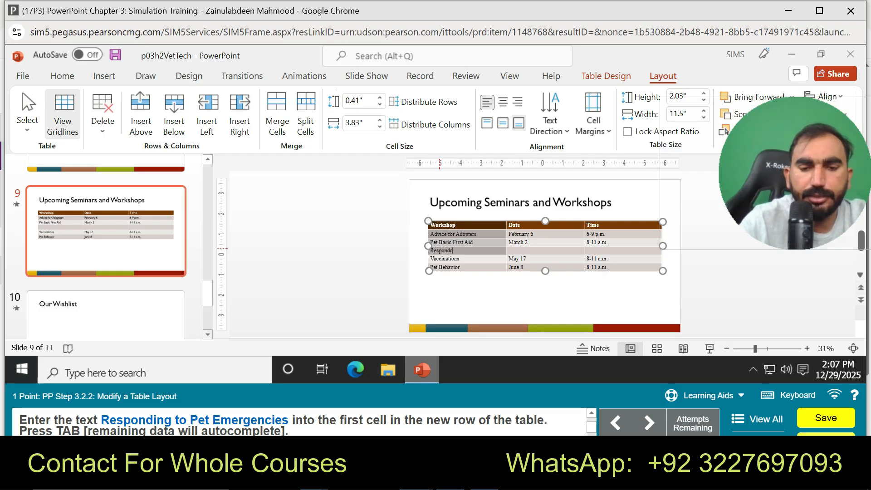
{"action": "type", "text": "e"}
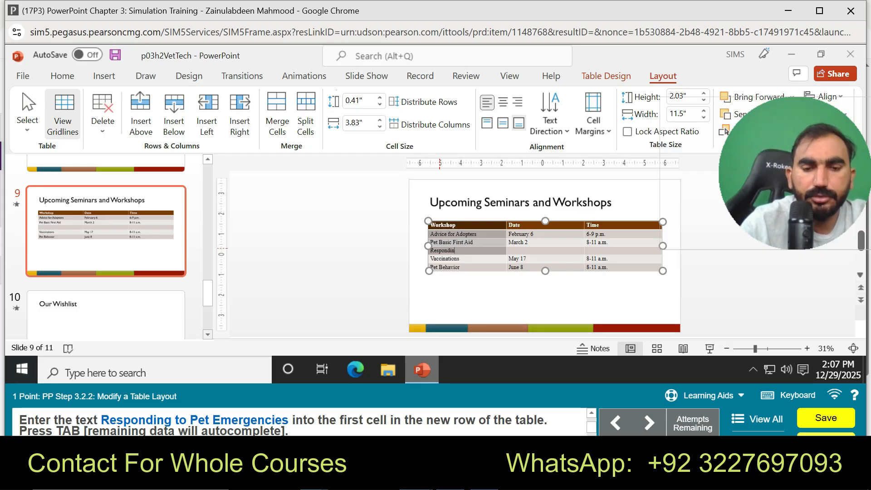
{"action": "type", "text": "g to"}
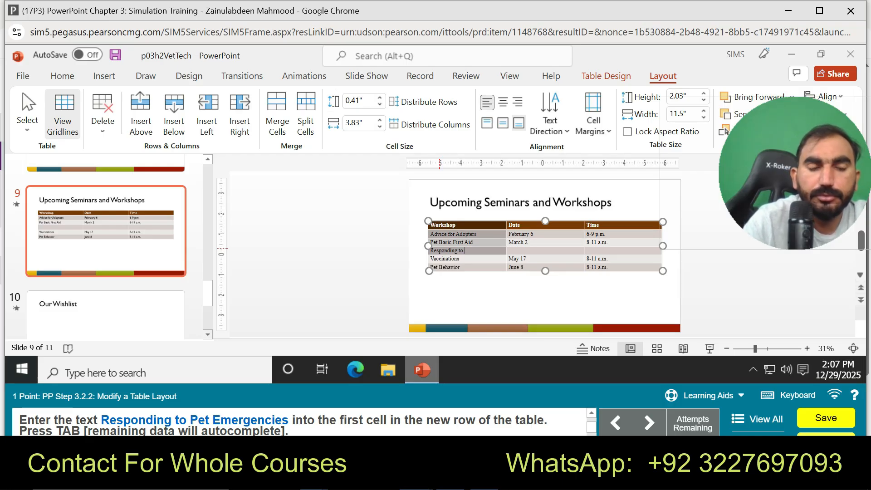
{"action": "type", "text": " Pet"}
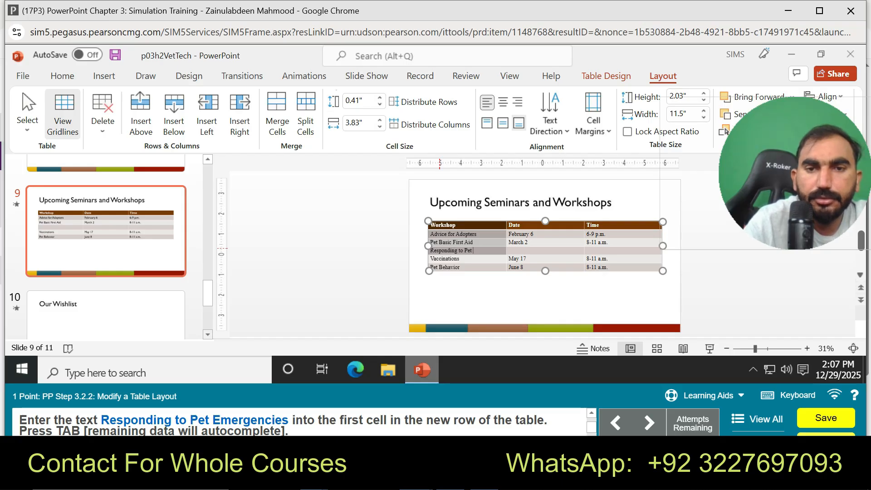
{"action": "type", "text": " Emerg"}
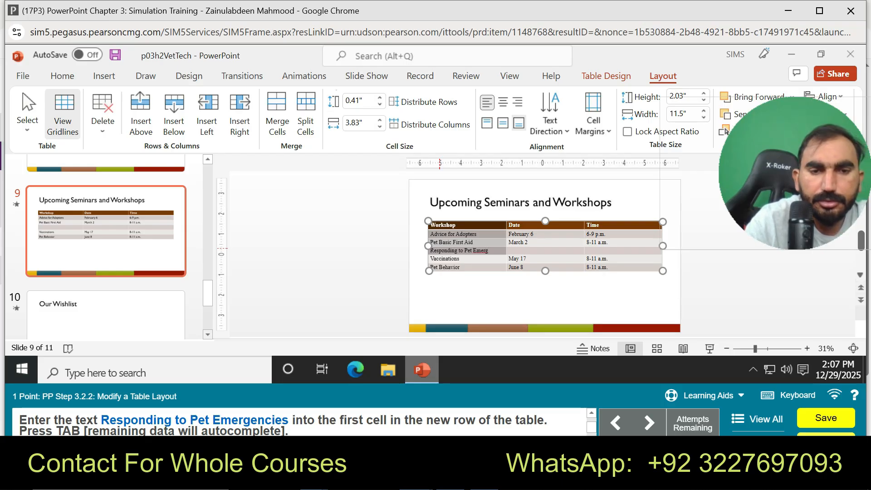
{"action": "type", "text": "en"}
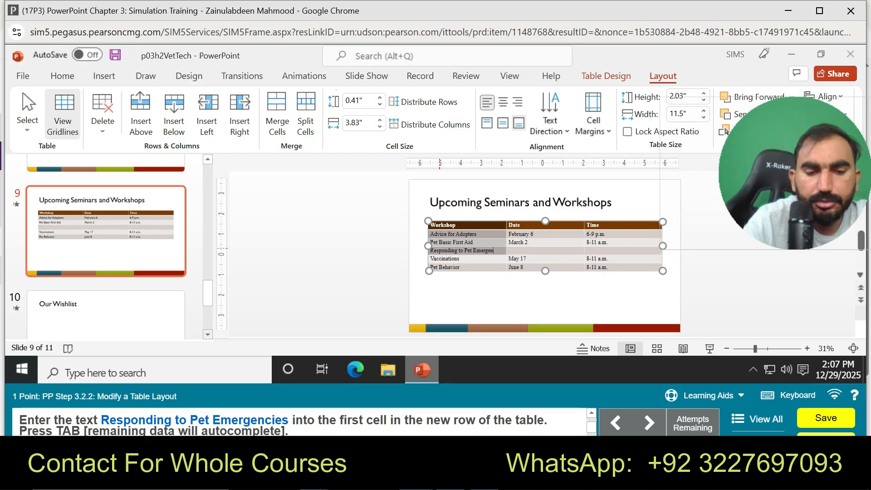
{"action": "type", "text": "cies"}
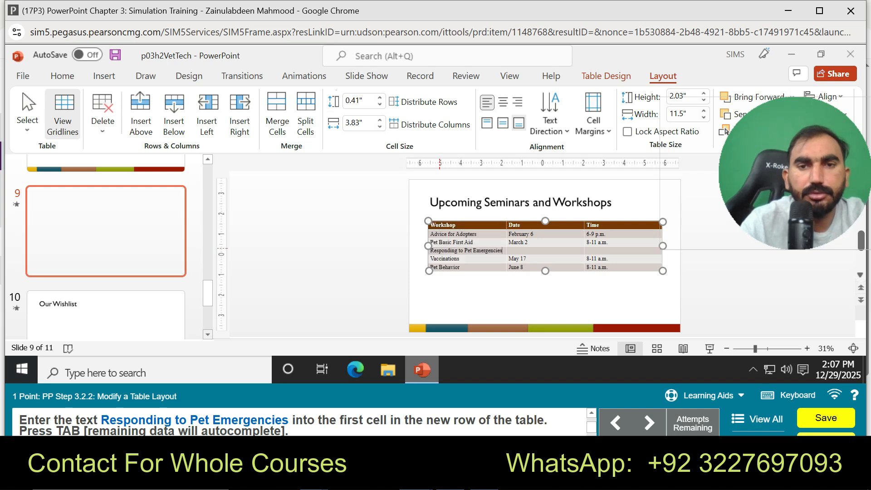
{"action": "key", "text": "Tab"}
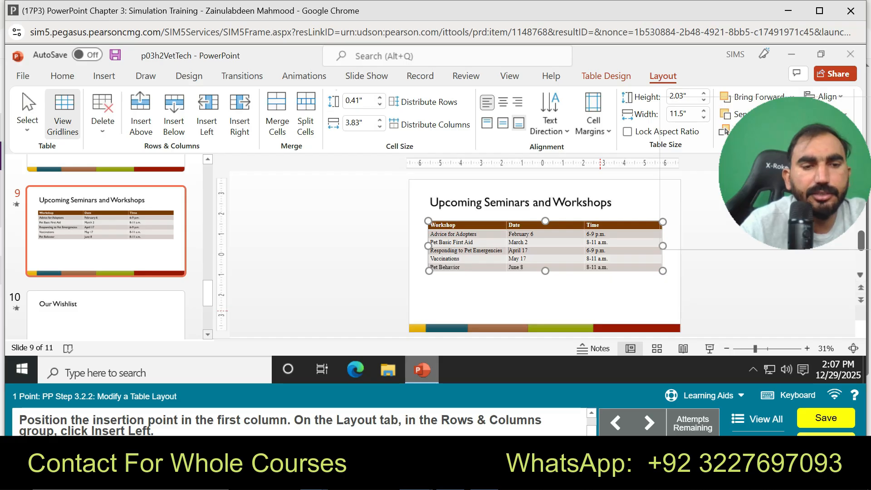
Step: Follow the guided practice for inserting a column, and insert a new column to the left of the Workshop column
{"action": "left_click", "coordinate": [708, 395]}
{"action": "left_click", "coordinate": [705, 366]}
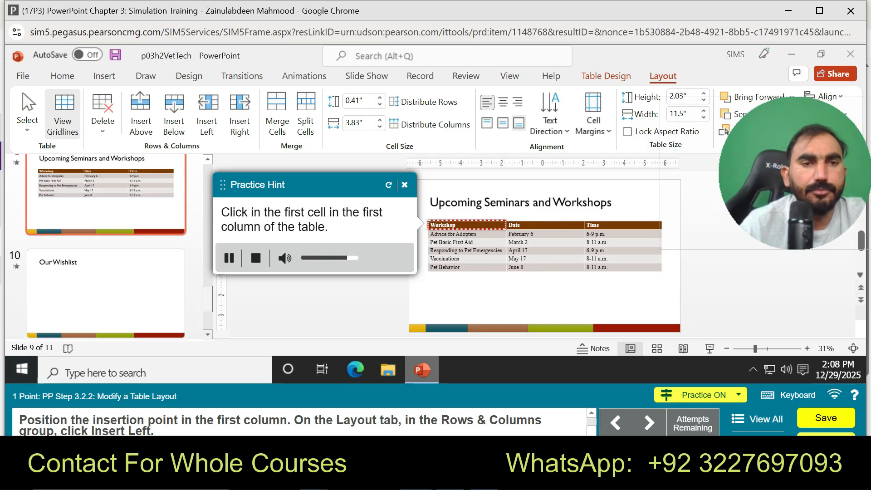
{"action": "left_click", "coordinate": [464, 226]}
{"action": "left_click", "coordinate": [206, 114]}
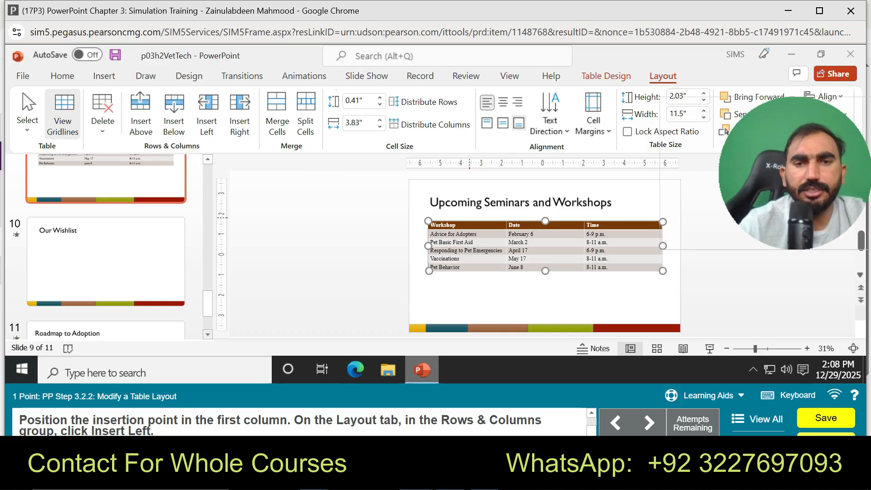
{"action": "left_click", "coordinate": [464, 223]}
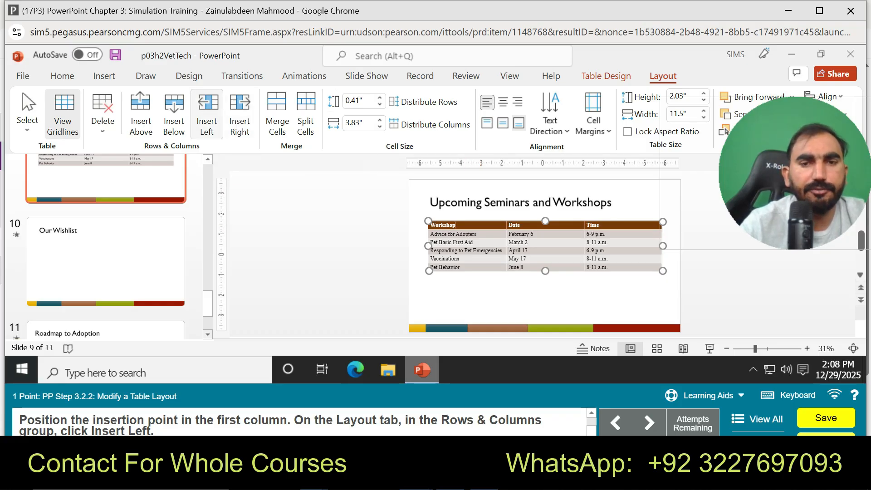
{"action": "left_click", "coordinate": [206, 113]}
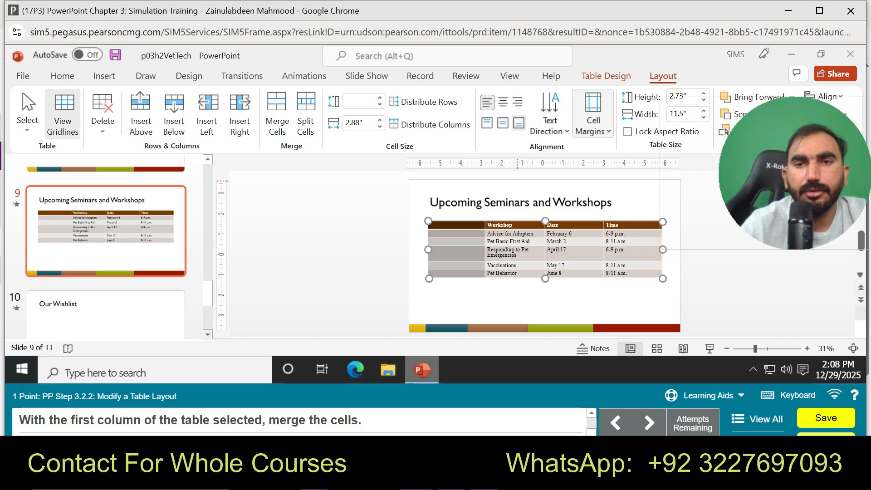
{"action": "left_click", "coordinate": [593, 115]}
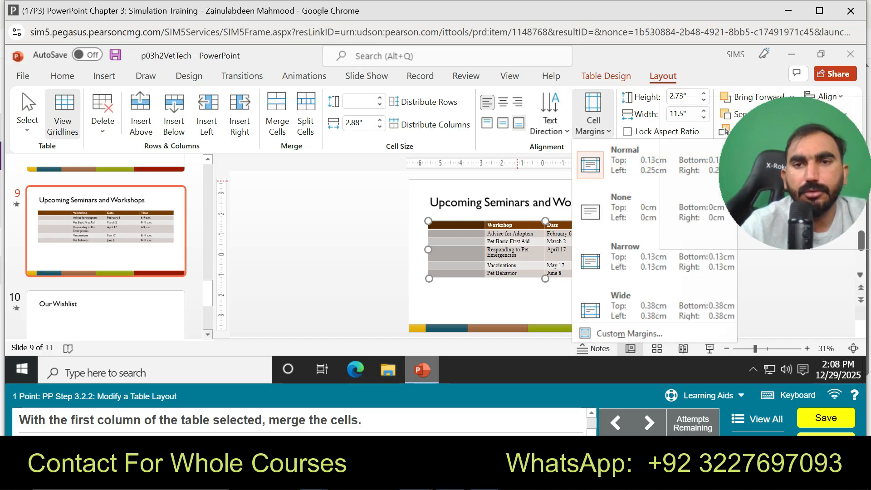
{"action": "left_click", "coordinate": [592, 115]}
{"action": "left_click", "coordinate": [593, 115]}
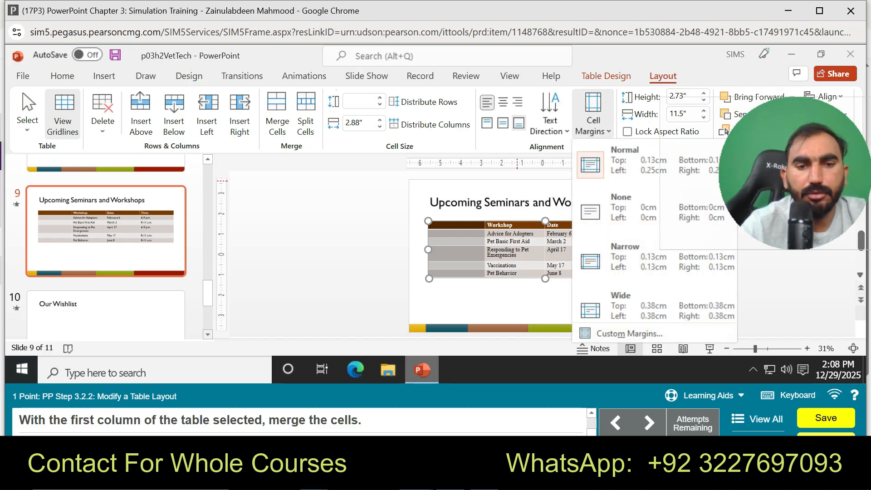
{"action": "left_click", "coordinate": [593, 115]}
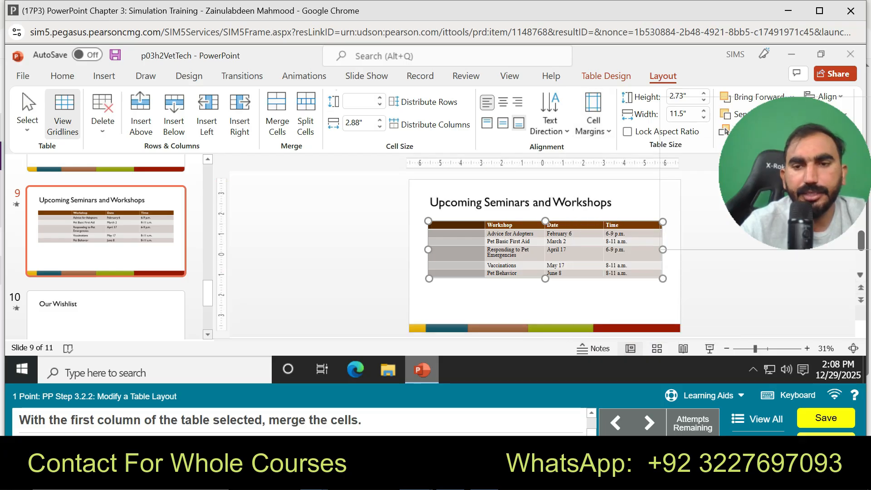
Step: Follow the guided practice for merging cells, and merge all cells of the table's blank first column
{"action": "left_click", "coordinate": [704, 396]}
{"action": "left_click", "coordinate": [708, 369]}
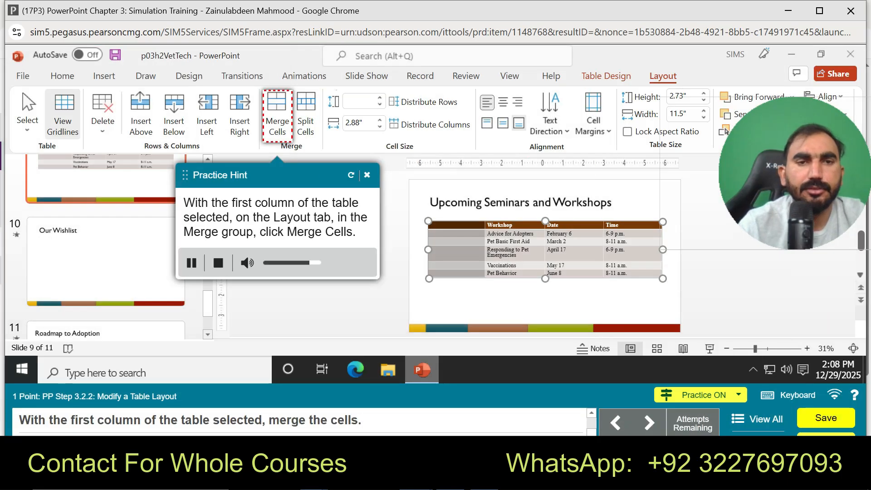
{"action": "left_click", "coordinate": [277, 113]}
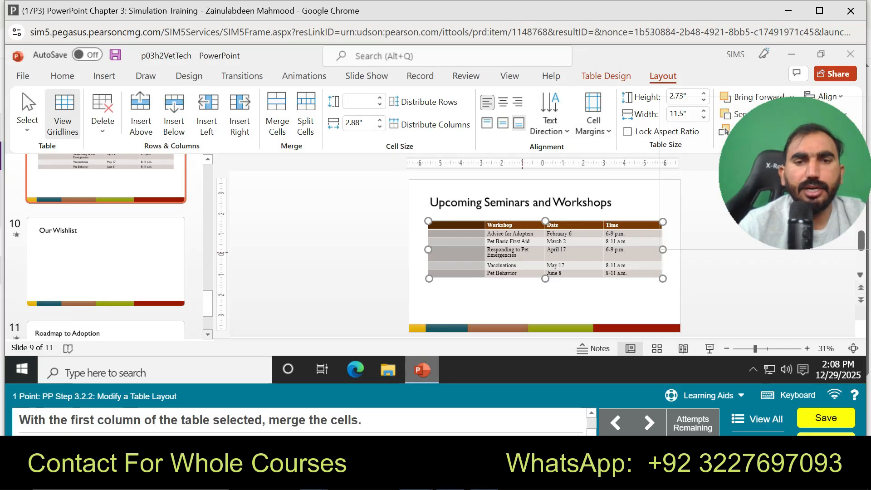
{"action": "left_click", "coordinate": [277, 117]}
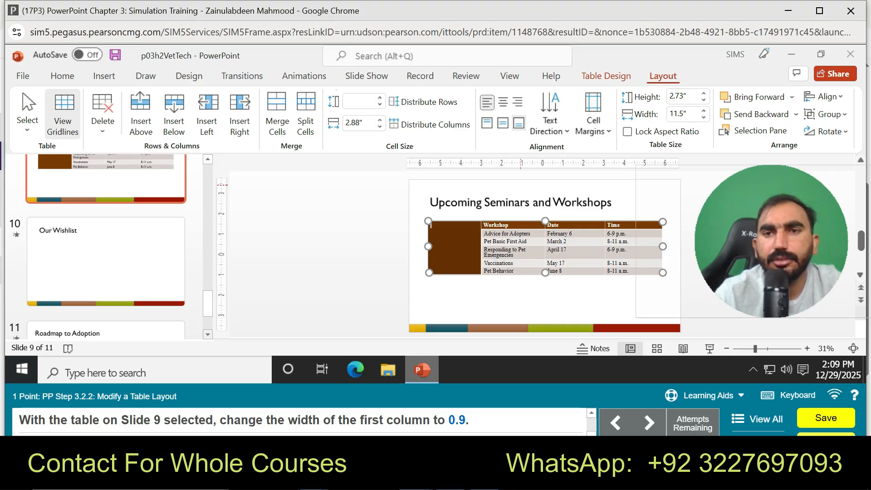
Step: Try to set the overall width of the slide 9 table to 0.9
{"action": "left_click", "coordinate": [678, 114]}
{"action": "key", "text": "BackSpace"}
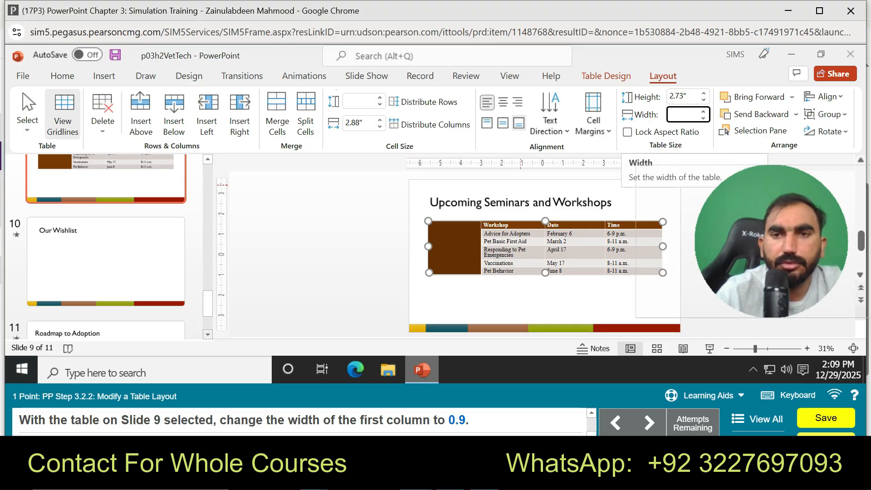
{"action": "type", "text": "0"}
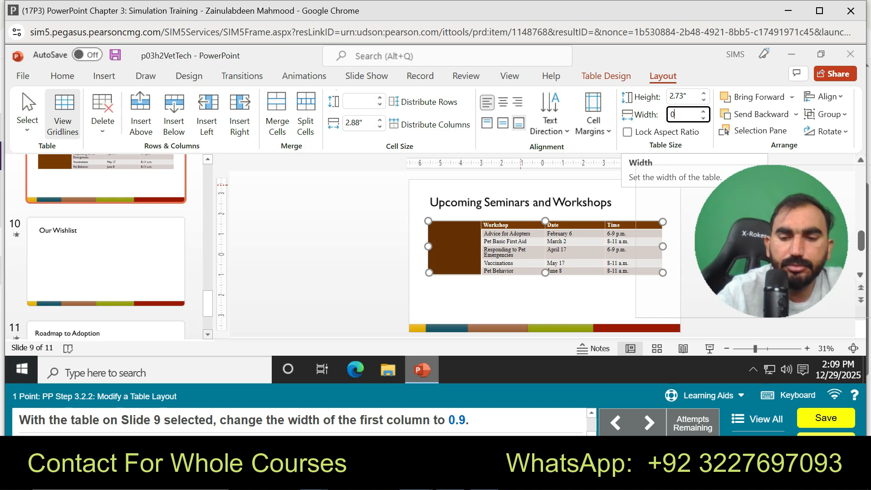
{"action": "type", "text": ".9"}
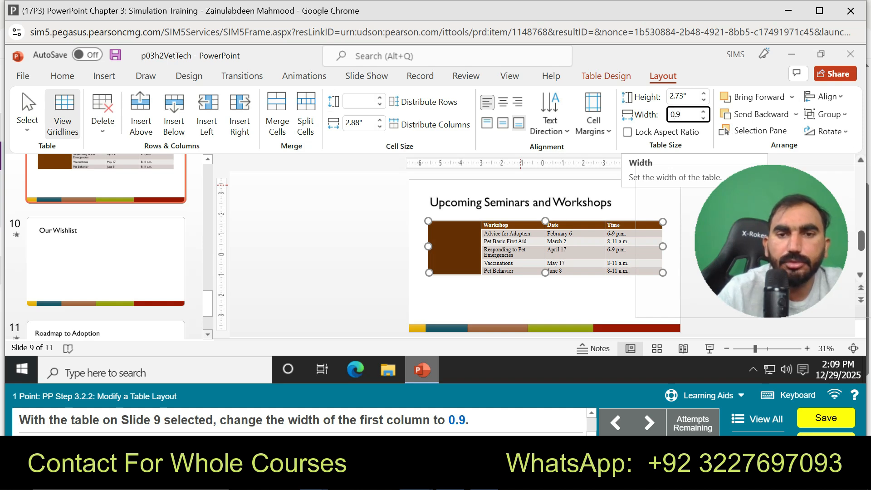
{"action": "key", "text": "Return"}
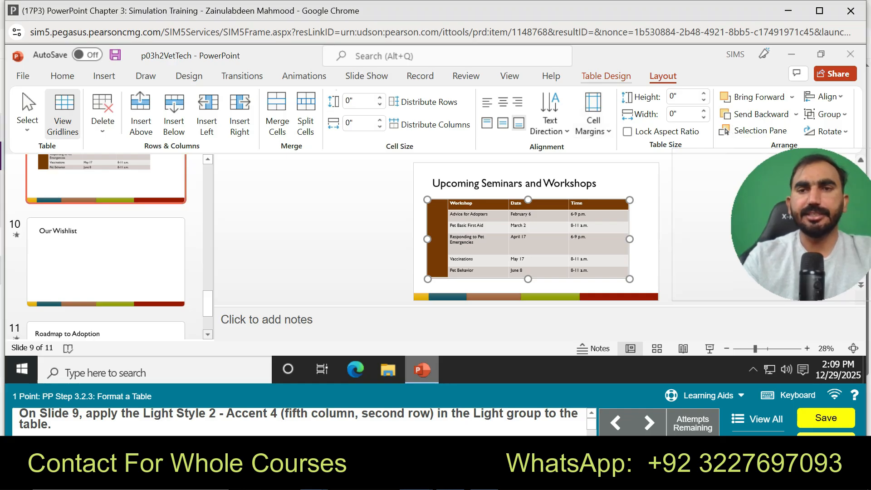
Step: Apply the Light Style 2 - Accent 4 style from the Light group to the table on slide 9
{"action": "left_click", "coordinate": [606, 77]}
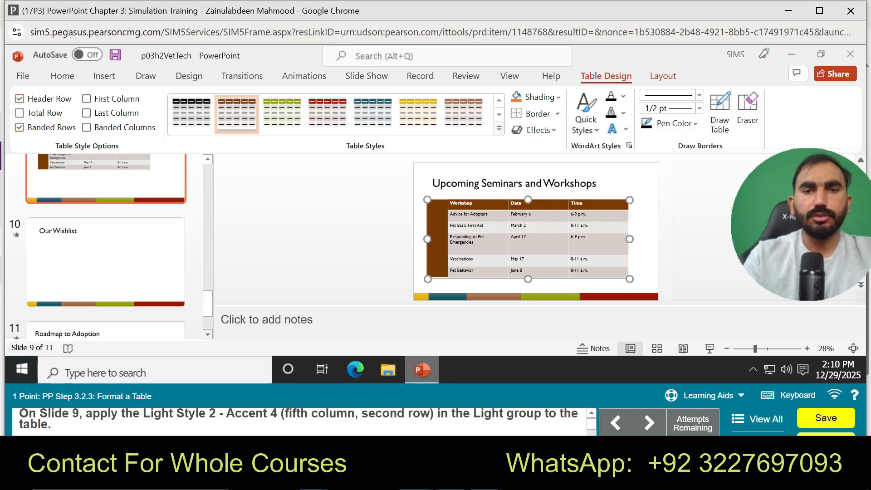
{"action": "left_click", "coordinate": [499, 129]}
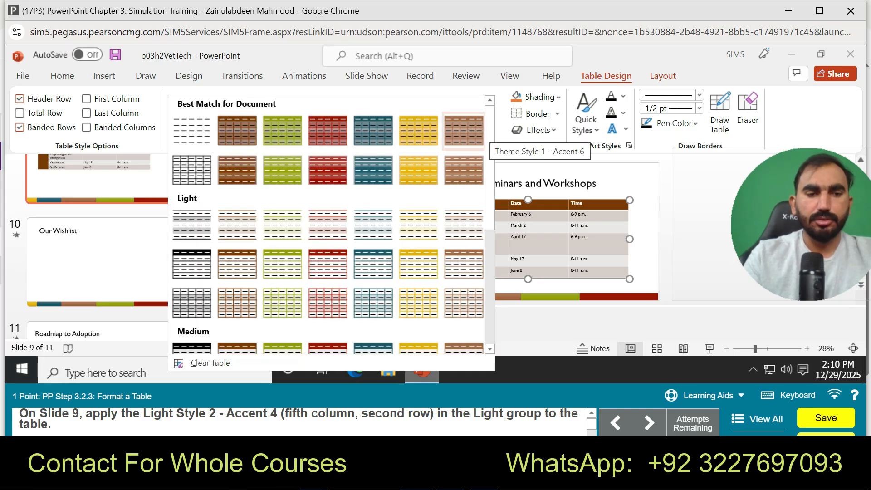